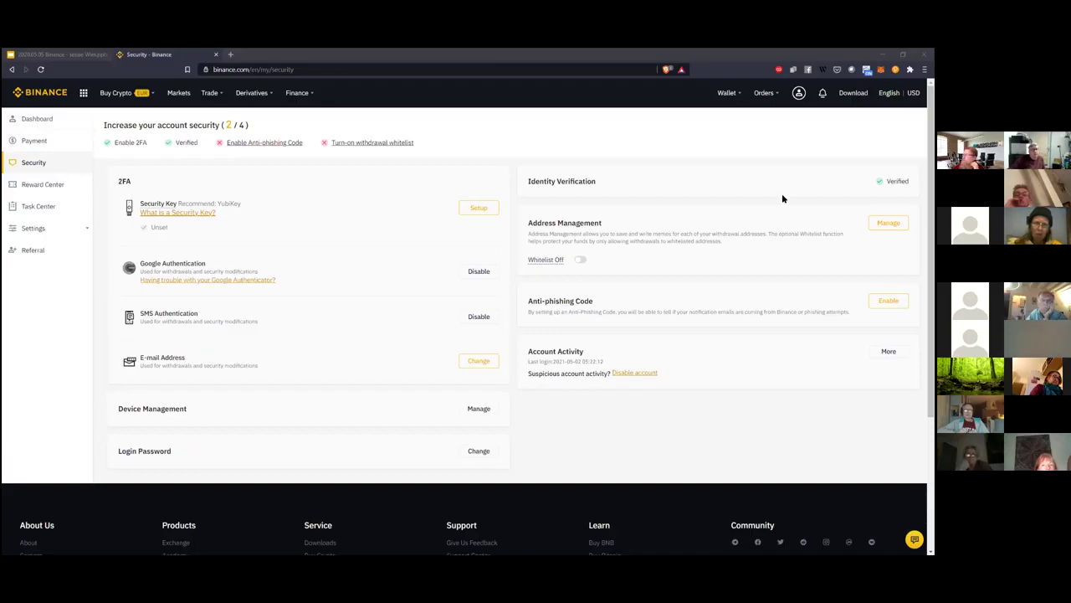
# Open the account dashboard and look over its balance details, security status, open orders and trading fee level.
pyautogui.moveTo(799, 94)
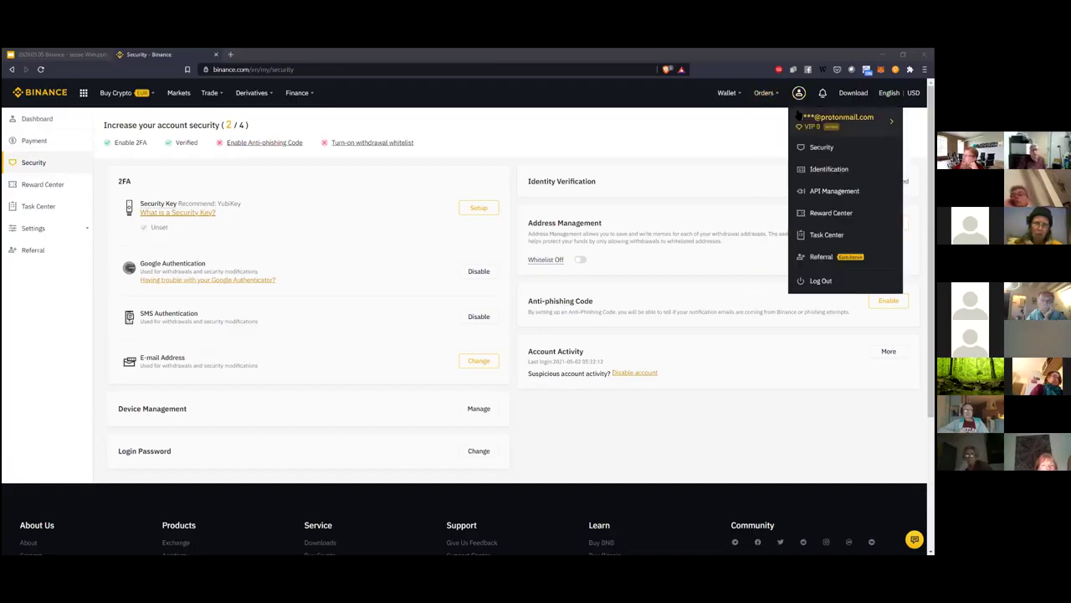
pyautogui.click(799, 118)
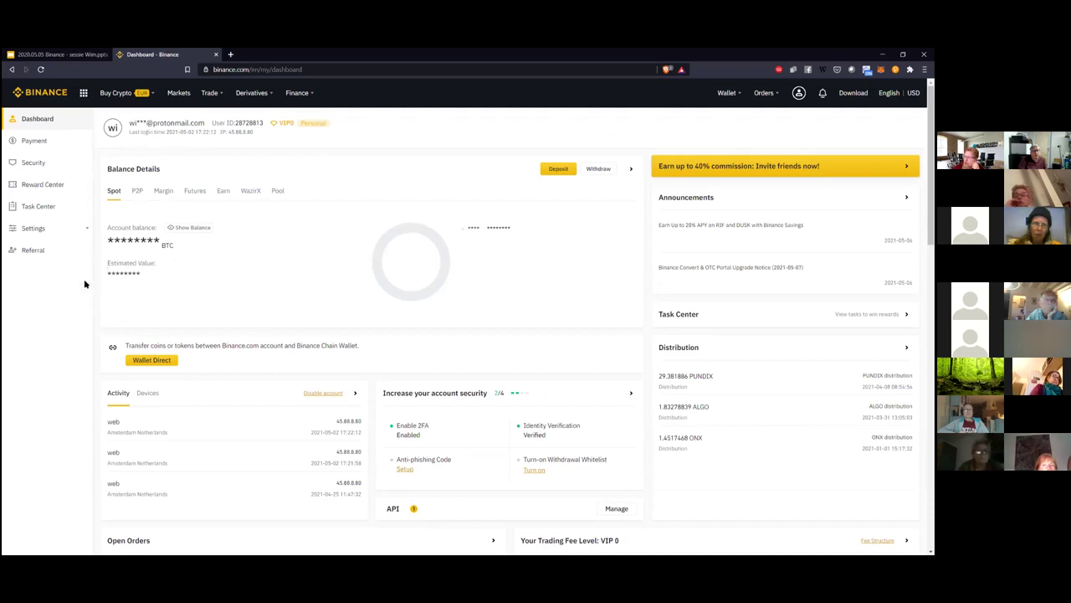
pyautogui.scroll(-1, 376, 411)
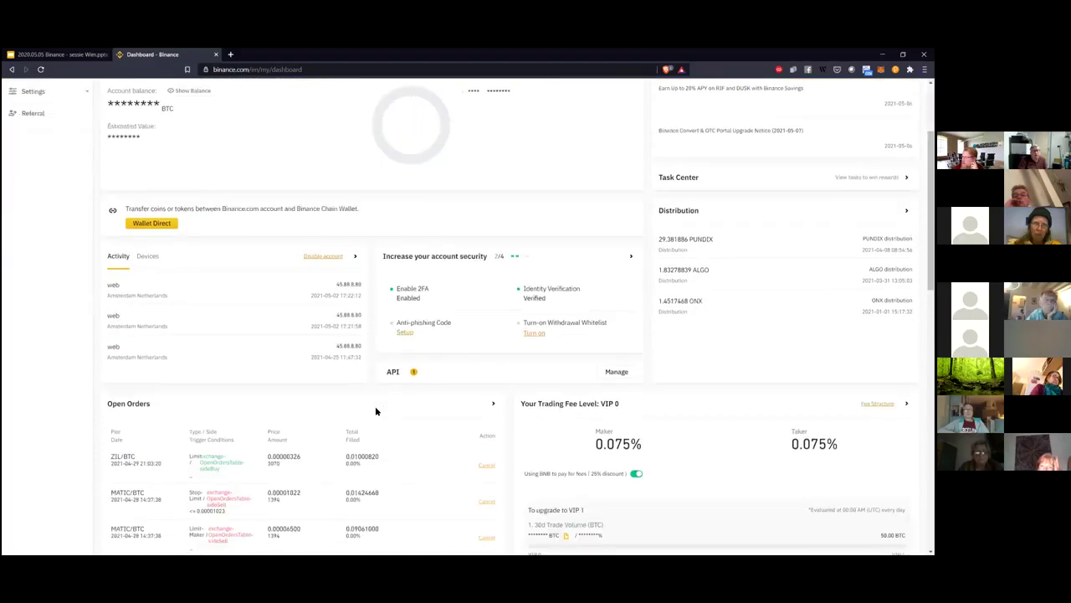
pyautogui.scroll(1, 375, 409)
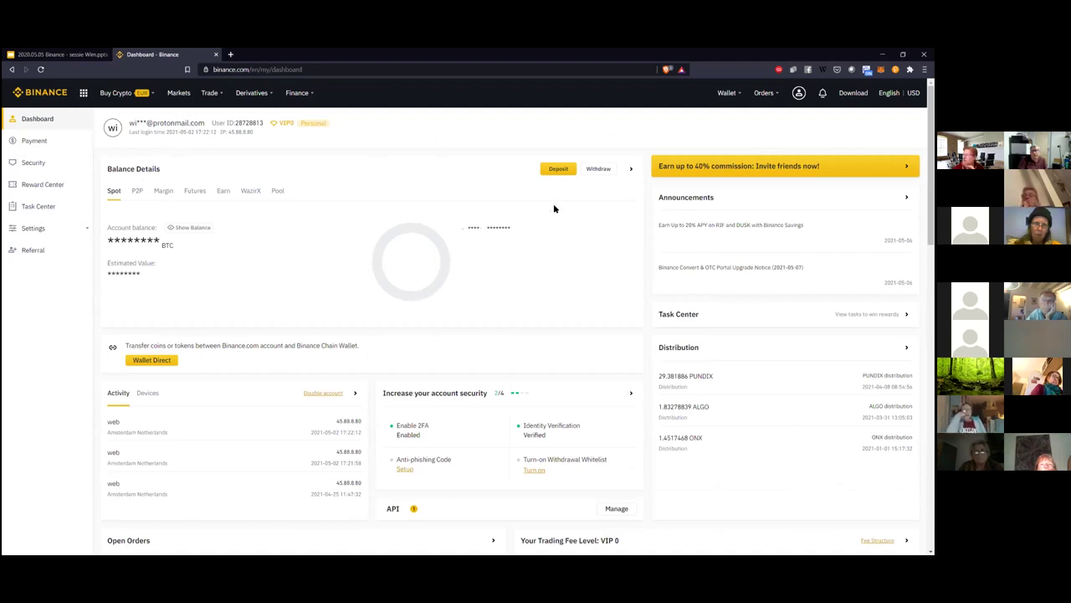
pyautogui.moveTo(799, 100)
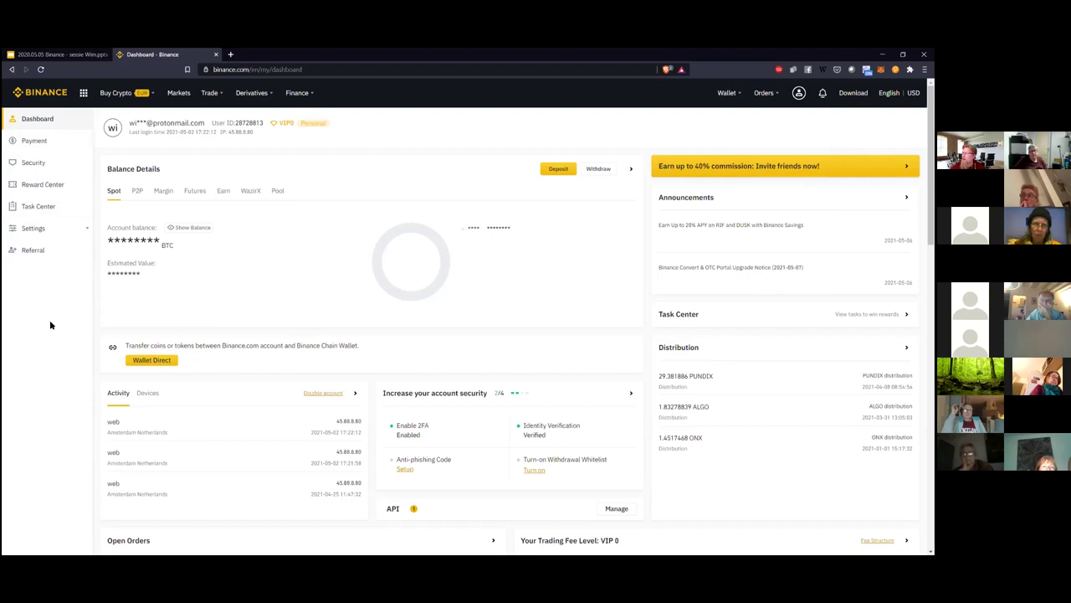
pyautogui.scroll(-15, 286, 370)
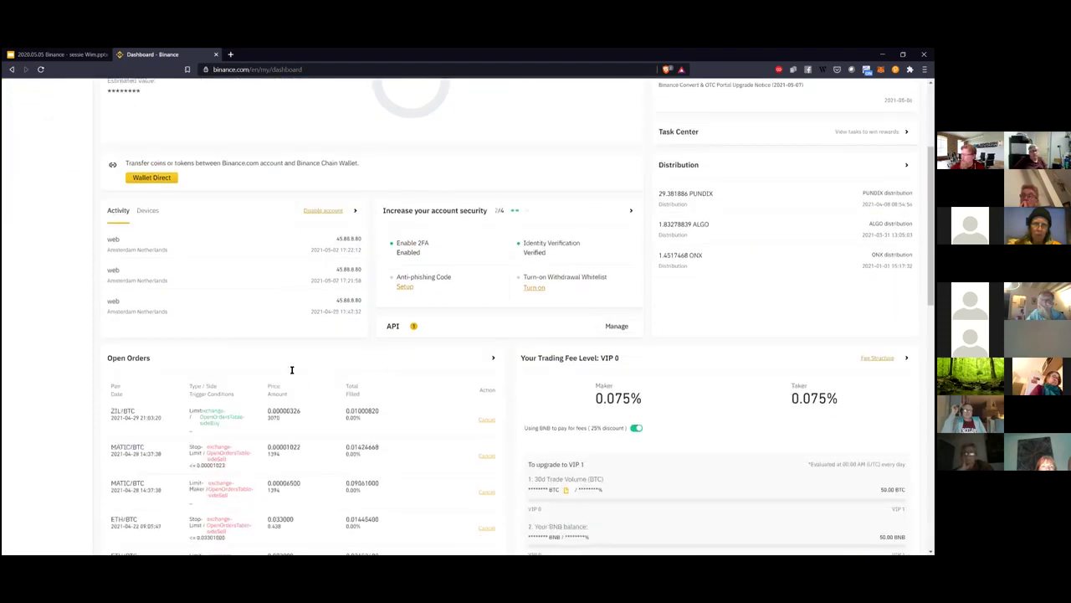
pyautogui.scroll(15, 291, 370)
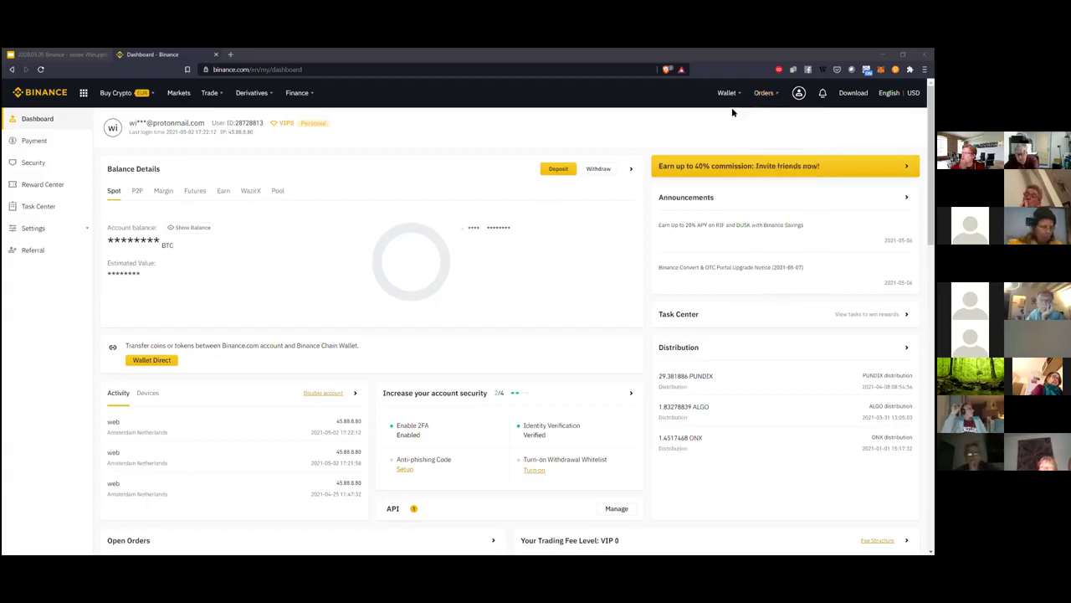
# Open the Fiat and Spot wallet and look through the coin list with its per-coin actions.
pyautogui.click(734, 132)
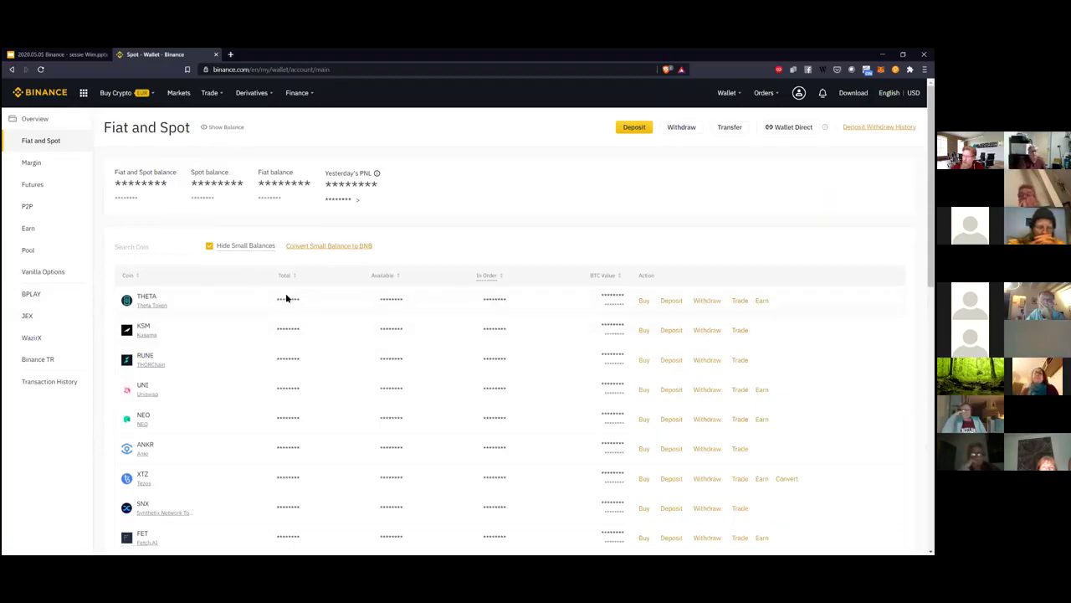
pyautogui.scroll(-10, 97, 312)
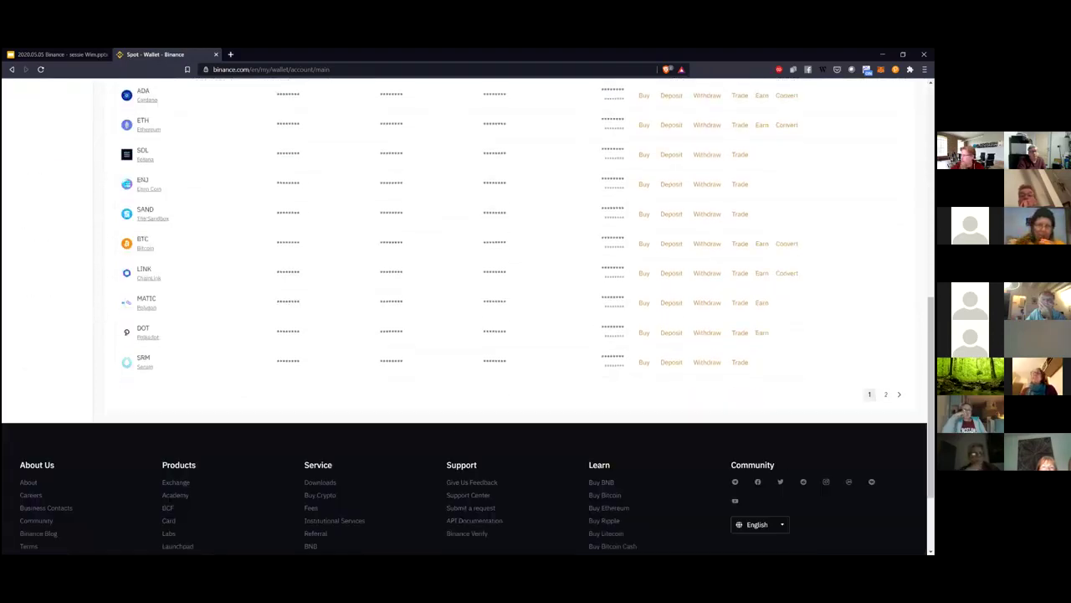
pyautogui.scroll(10, 223, 413)
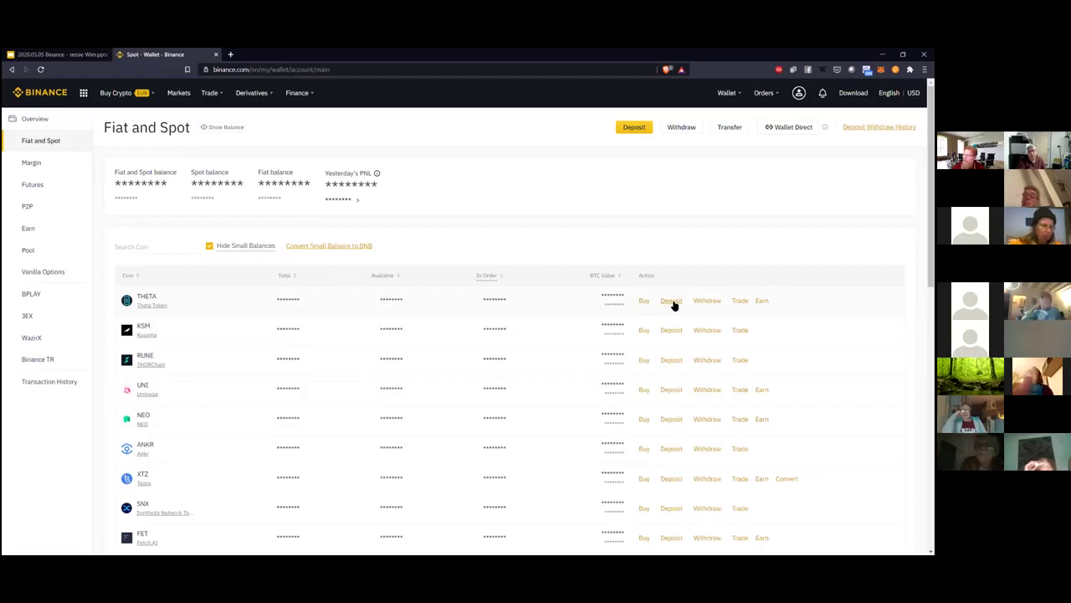
pyautogui.click(741, 303)
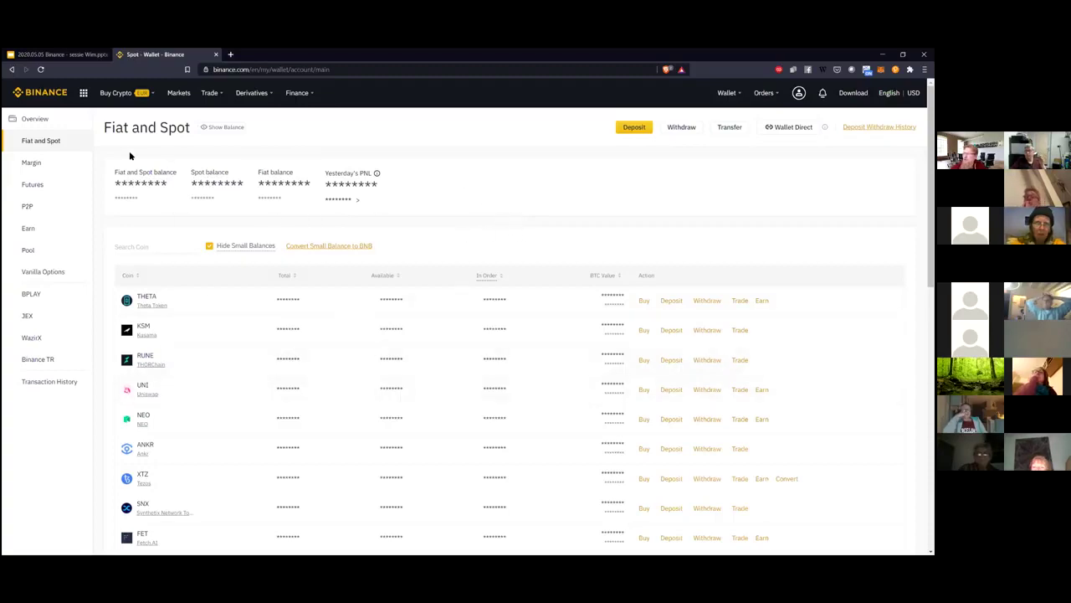
# Open the Convert & OTC portal for trading cryptocurrencies.
pyautogui.moveTo(134, 95)
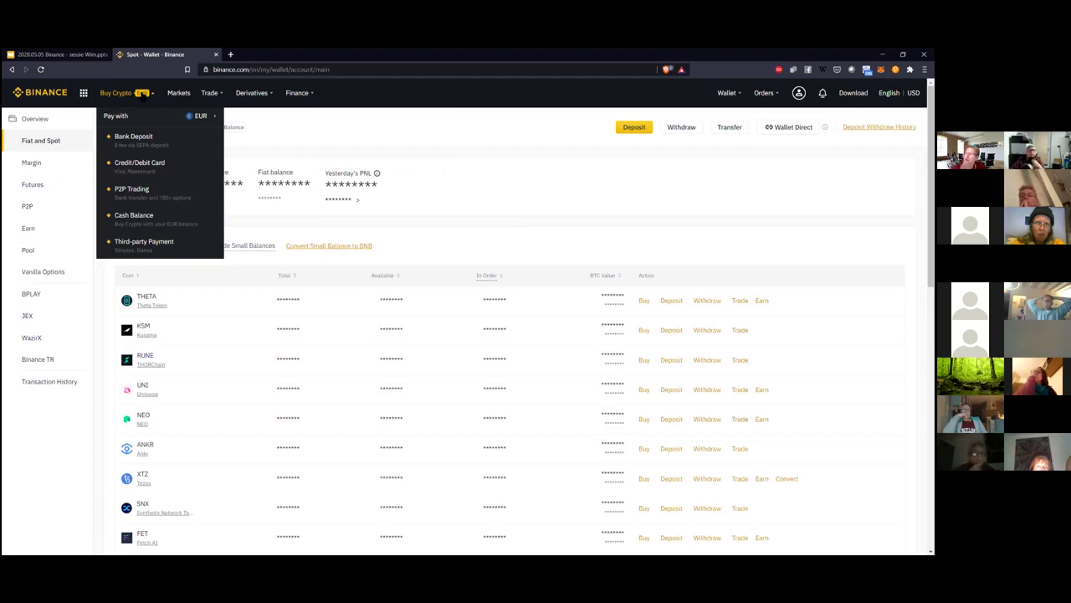
pyautogui.moveTo(210, 93)
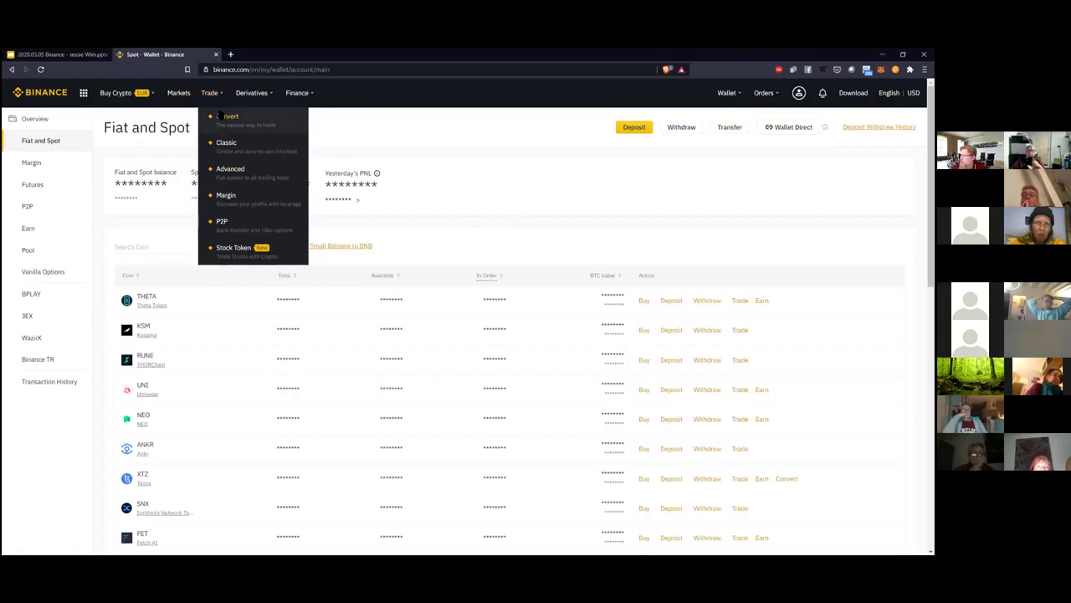
pyautogui.click(228, 121)
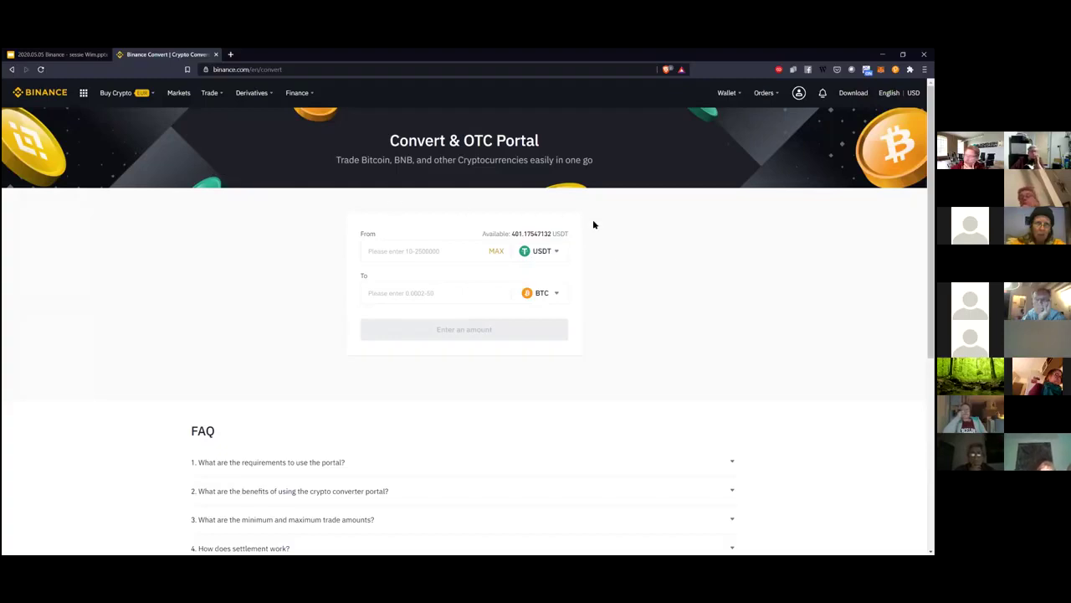
# Set up a conversion of the maximum available USDT balance into UNI.
pyautogui.moveTo(513, 234); pyautogui.dragTo(551, 233)
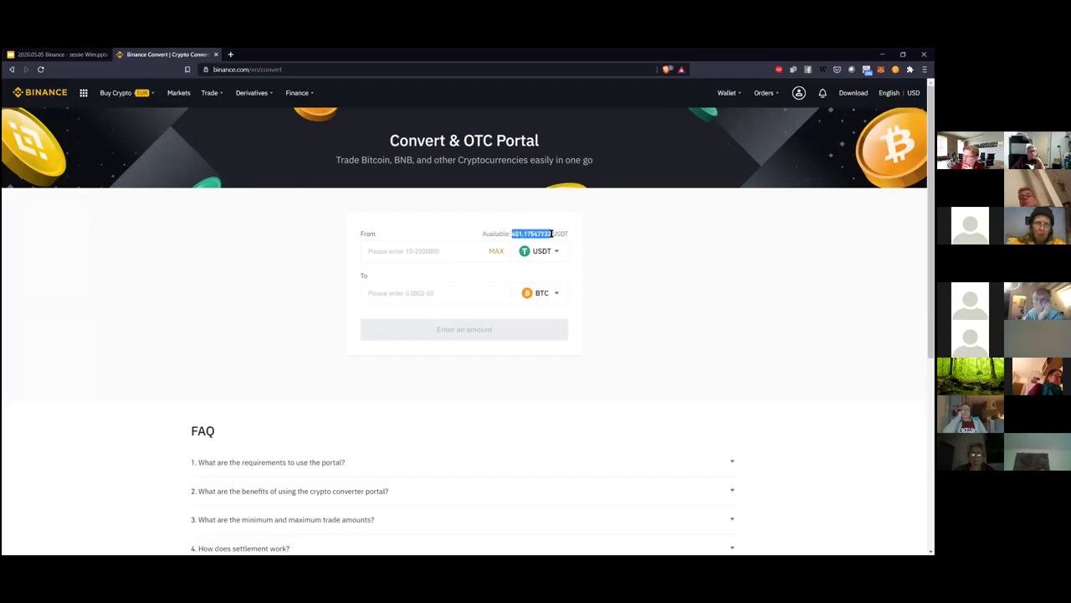
pyautogui.click(496, 251)
pyautogui.click(546, 295)
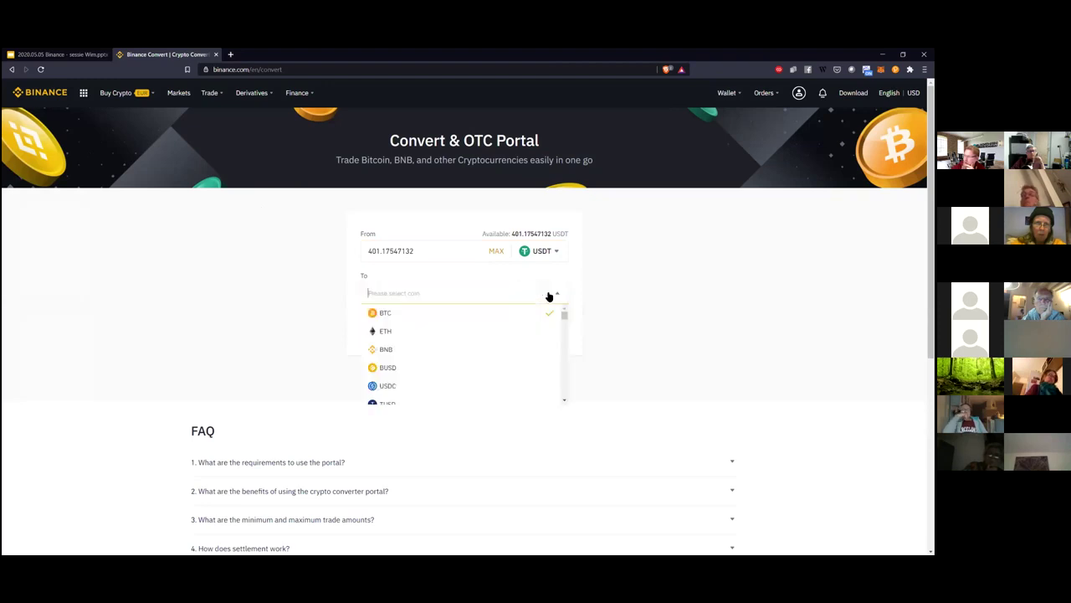
pyautogui.scroll(-3, 427, 362)
pyautogui.scroll(-15, 428, 360)
pyautogui.scroll(3, 426, 356)
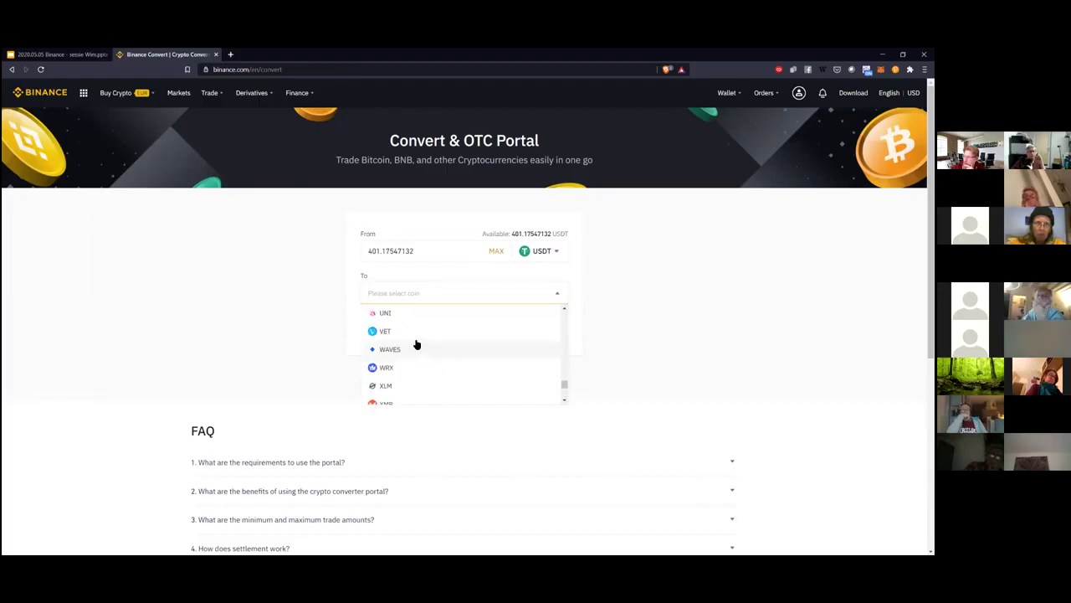
pyautogui.click(399, 316)
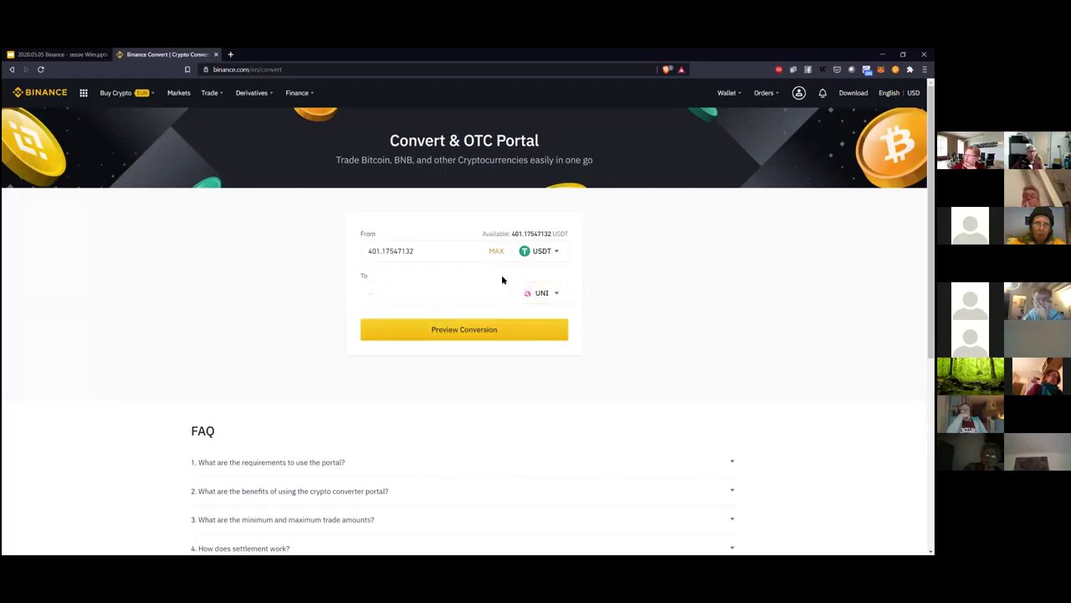
# Preview the USDT to UNI conversion, examine the amount to receive, and return to the conversion form without converting.
pyautogui.click(461, 331)
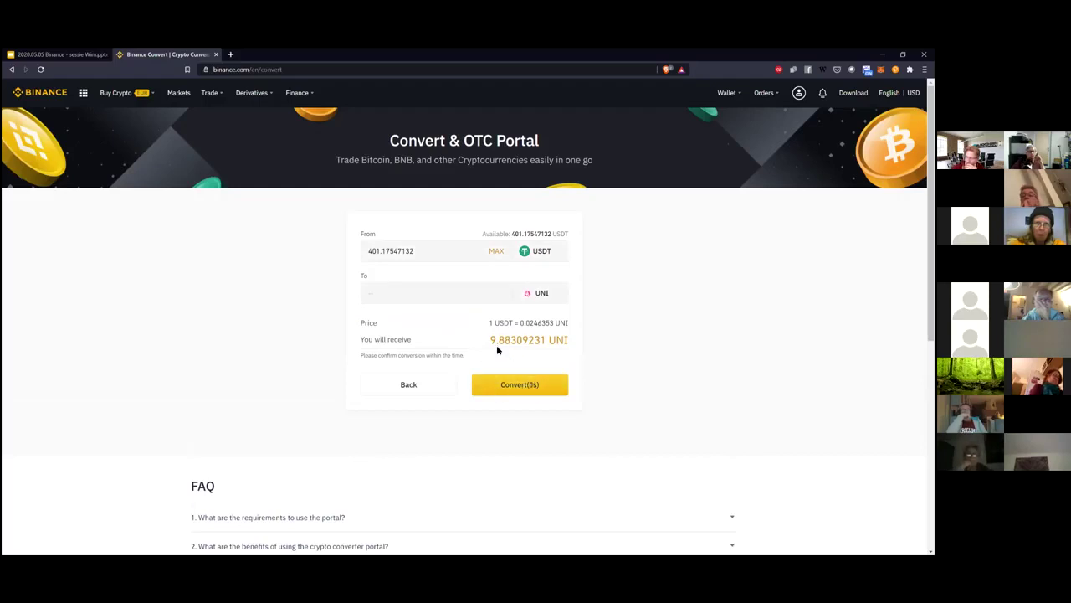
pyautogui.moveTo(492, 341); pyautogui.dragTo(547, 341)
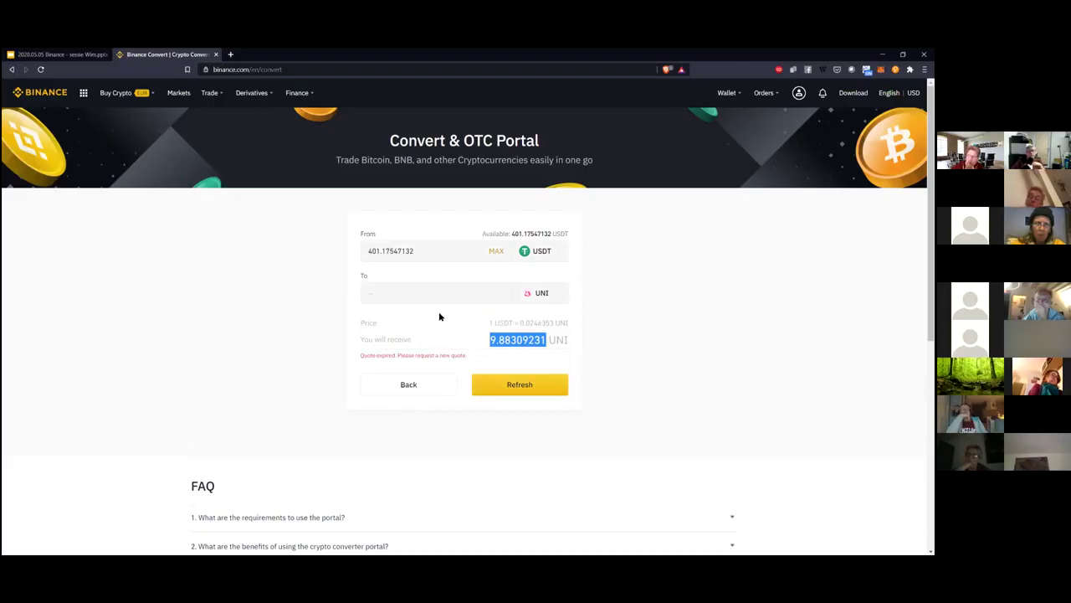
pyautogui.click(480, 262)
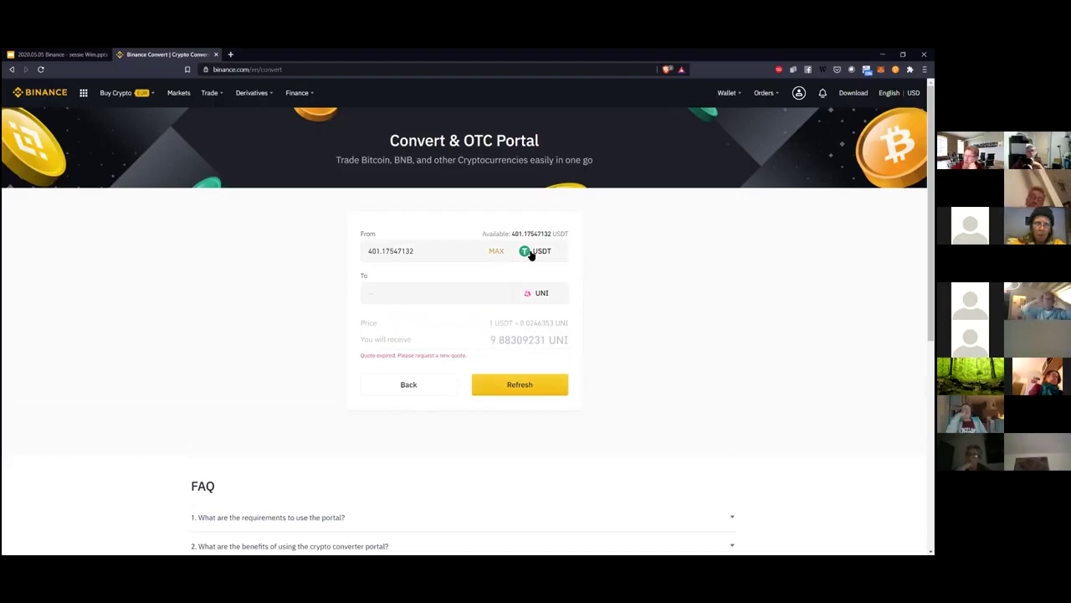
pyautogui.click(452, 383)
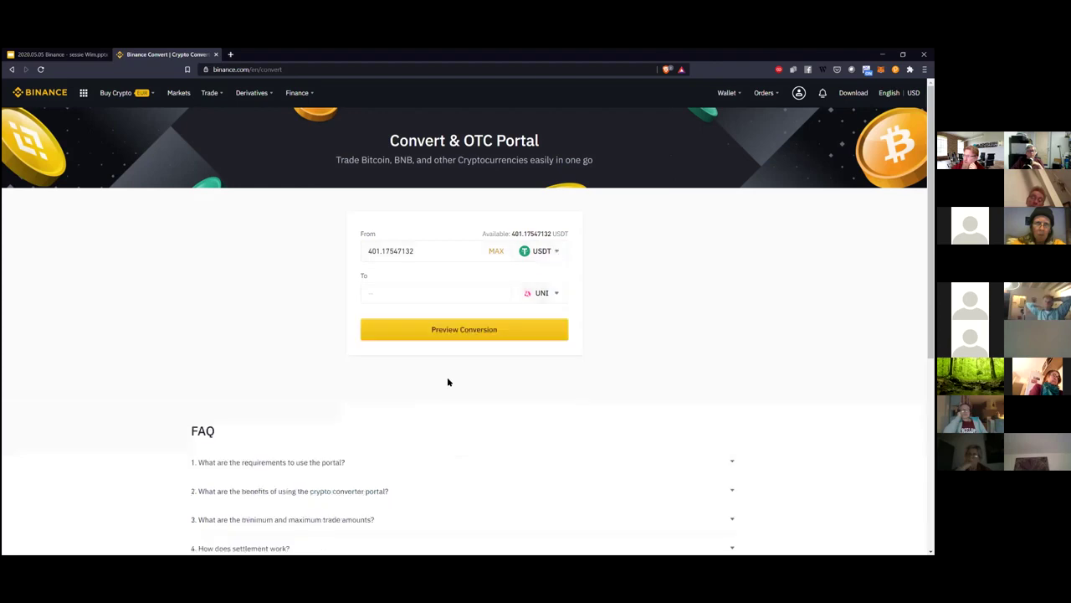
# Set the conversion's source coin to BAT and its target coin to PAX.
pyautogui.click(544, 253)
pyautogui.scroll(-1, 468, 298)
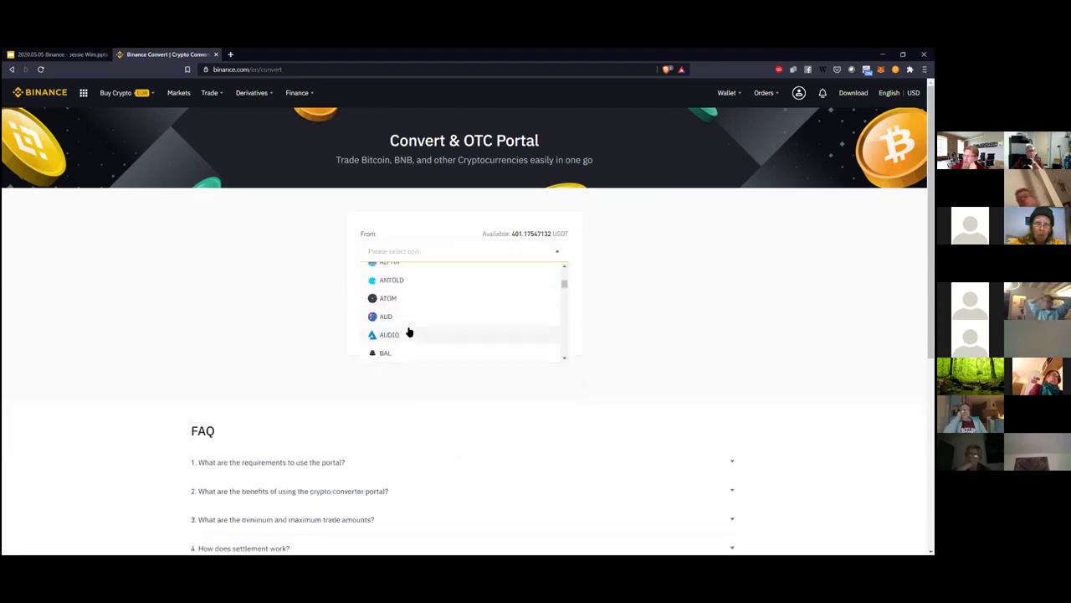
pyautogui.scroll(-3, 413, 335)
pyautogui.scroll(1, 406, 331)
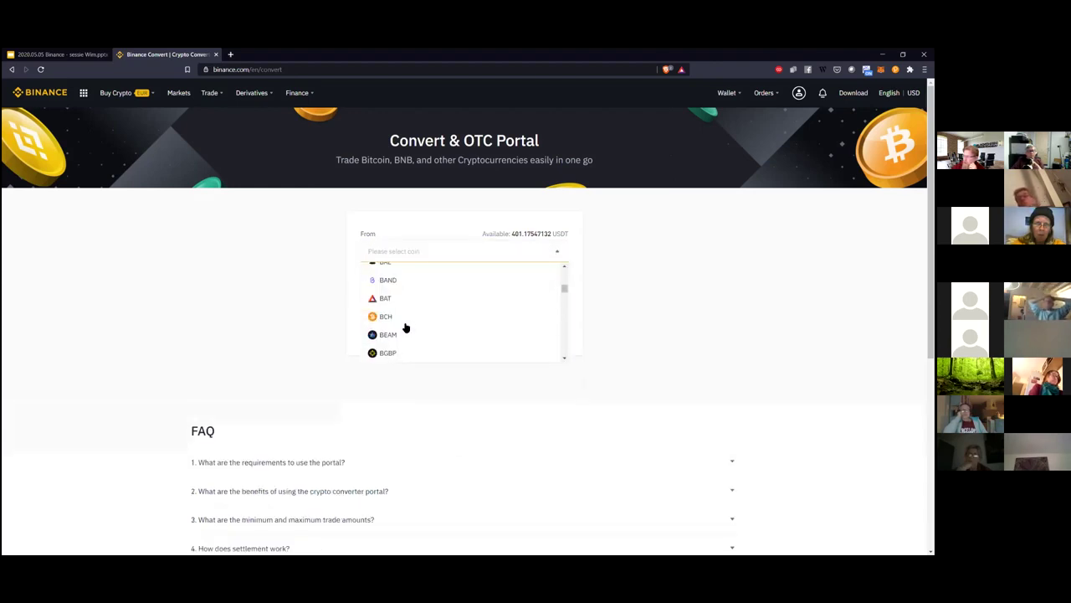
pyautogui.click(393, 301)
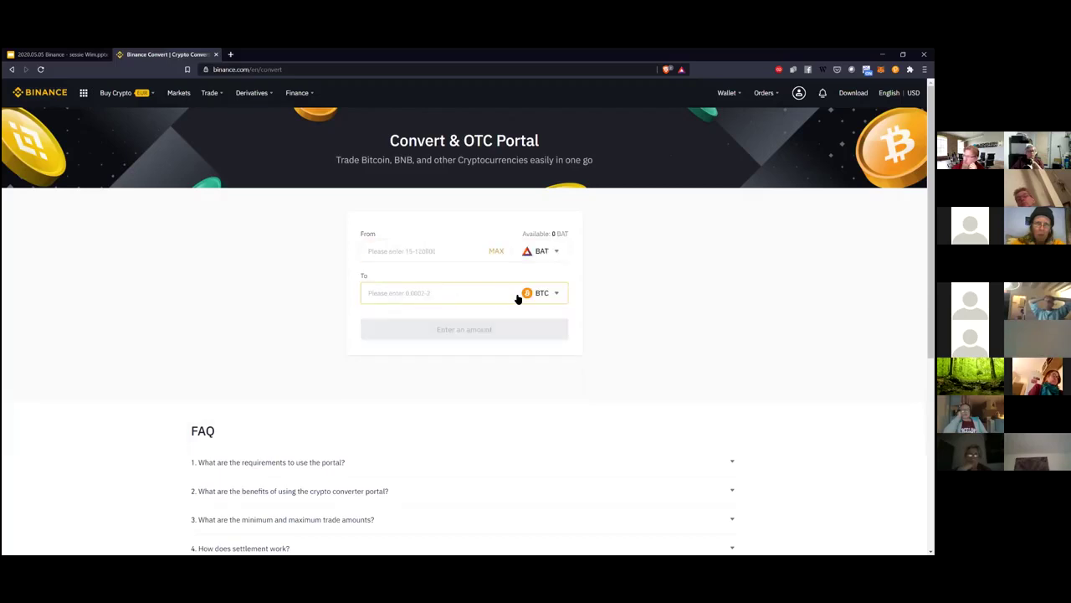
pyautogui.click(552, 299)
pyautogui.click(402, 392)
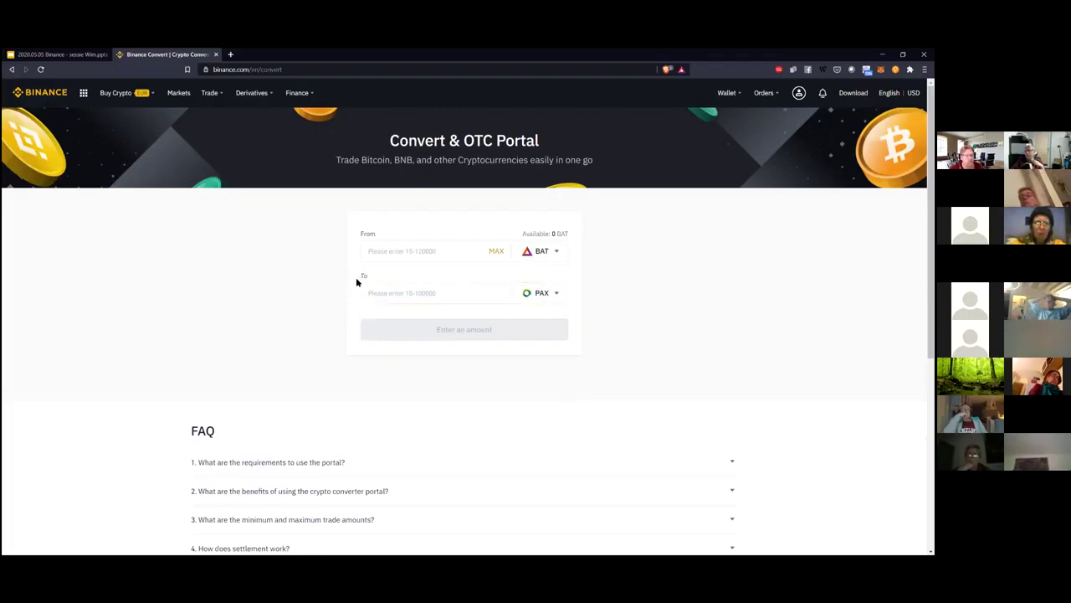
# Set the conversion's source coin to BTC and its target currency to EUR.
pyautogui.click(552, 252)
pyautogui.moveTo(565, 287); pyautogui.dragTo(564, 271)
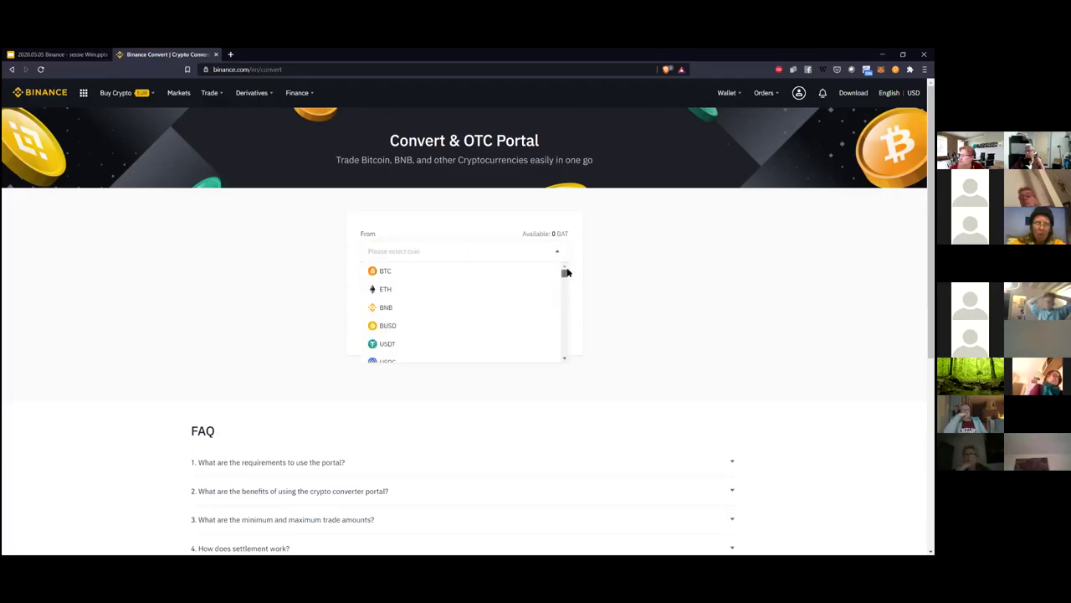
pyautogui.click(507, 278)
pyautogui.click(557, 292)
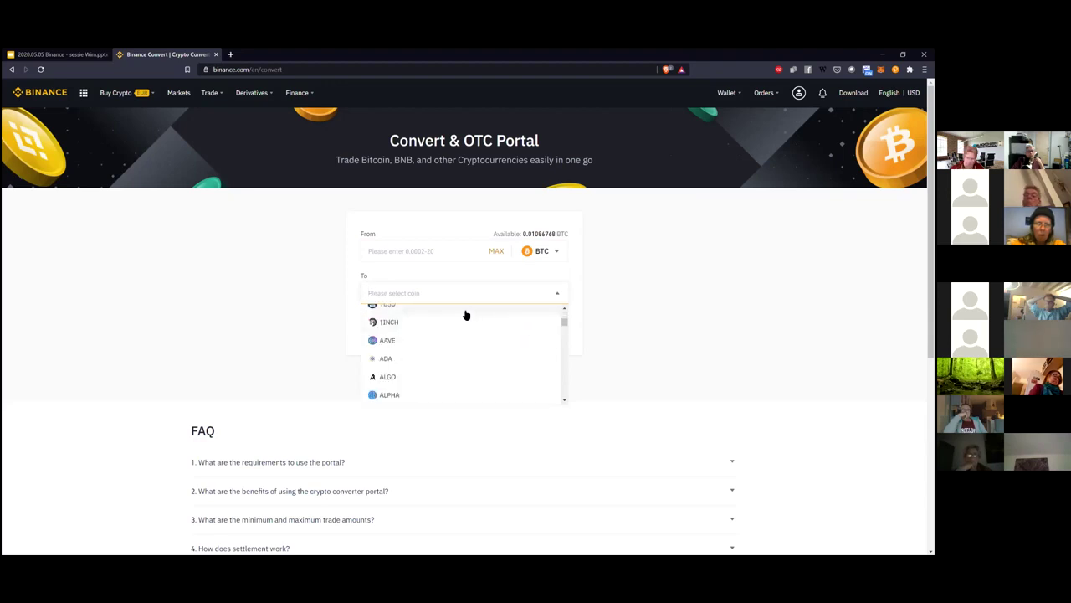
pyautogui.write('eur')
pyautogui.click(439, 312)
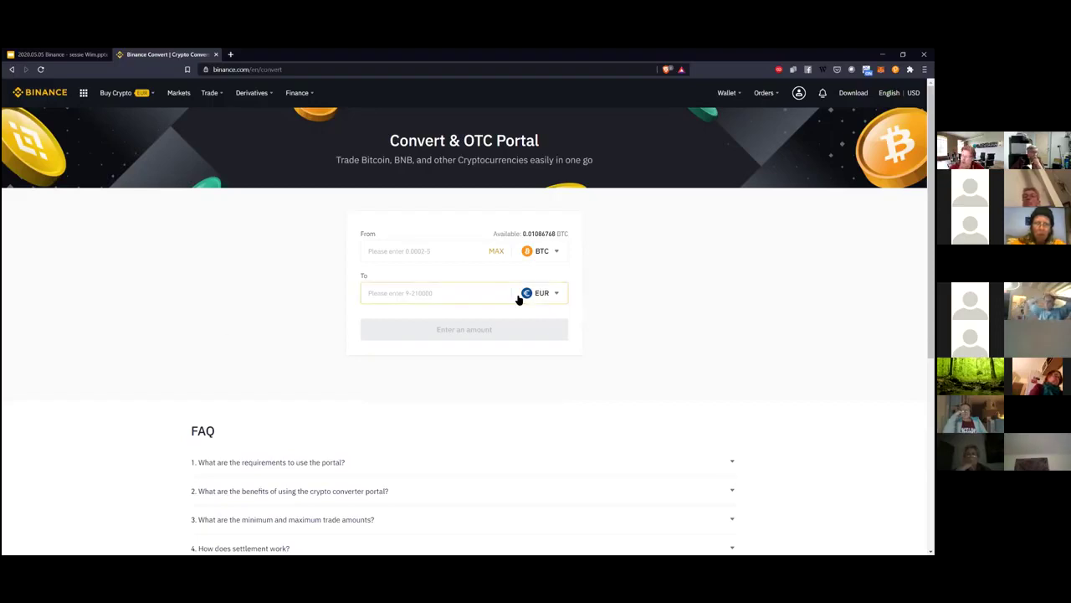
# Reverse the conversion direction by choosing EUR as the source currency, with BTC as the target.
pyautogui.click(554, 253)
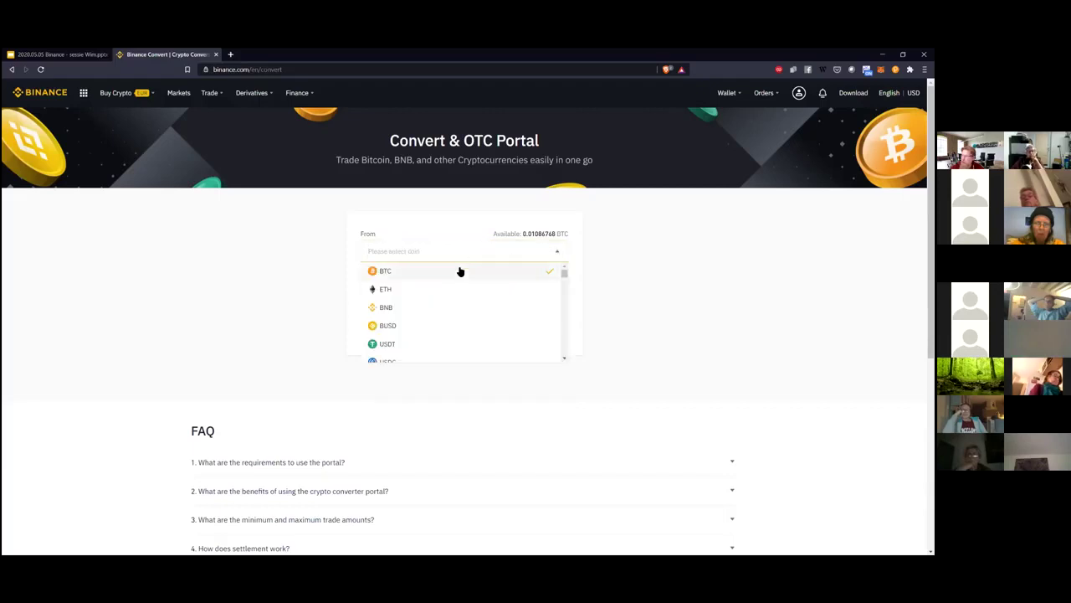
pyautogui.write('EUR')
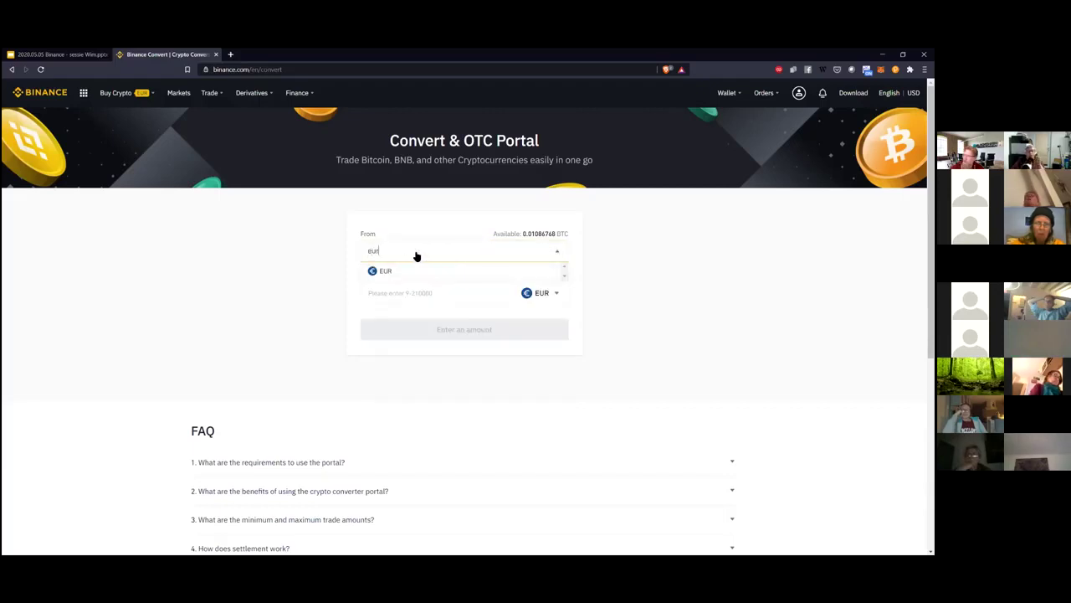
pyautogui.click(397, 271)
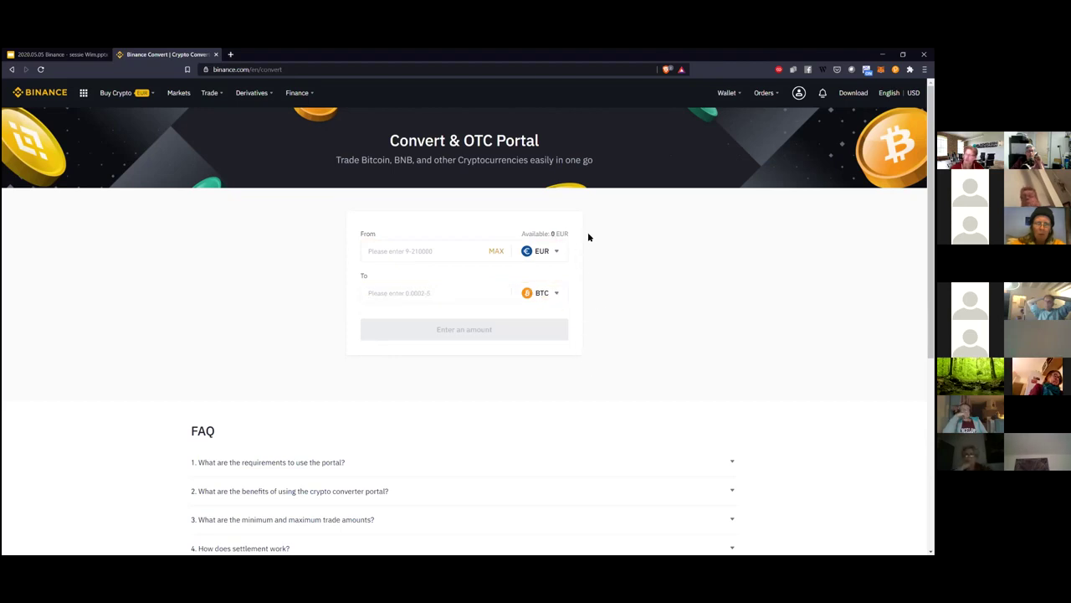
# Enter 50 EUR as the amount to convert, preview the conversion, and examine the BTC amount to receive.
pyautogui.click(494, 251)
pyautogui.press('BackSpace')
pyautogui.write('50')
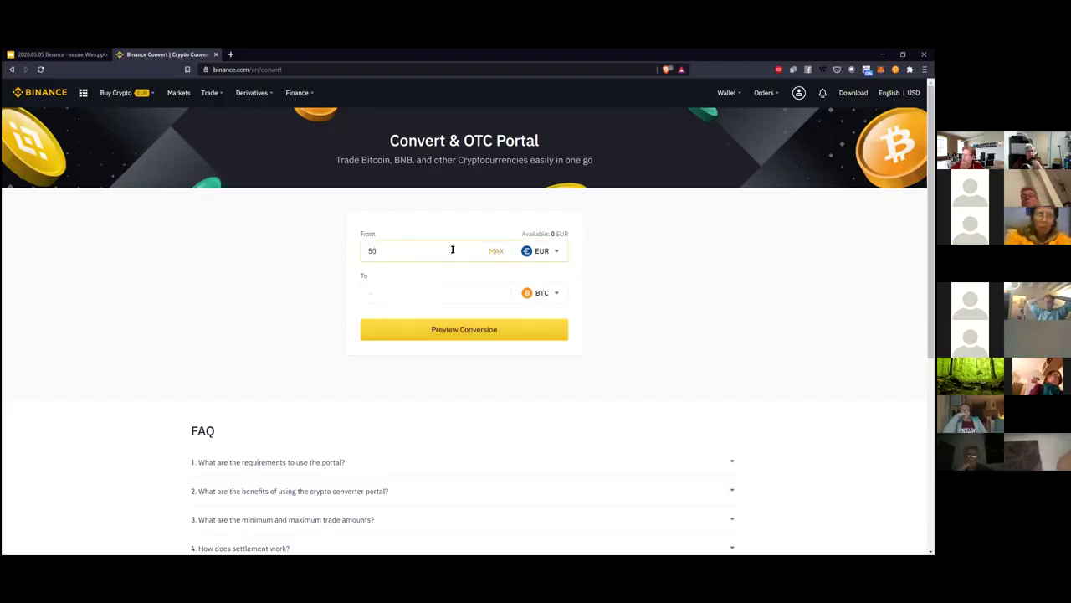
pyautogui.click(478, 333)
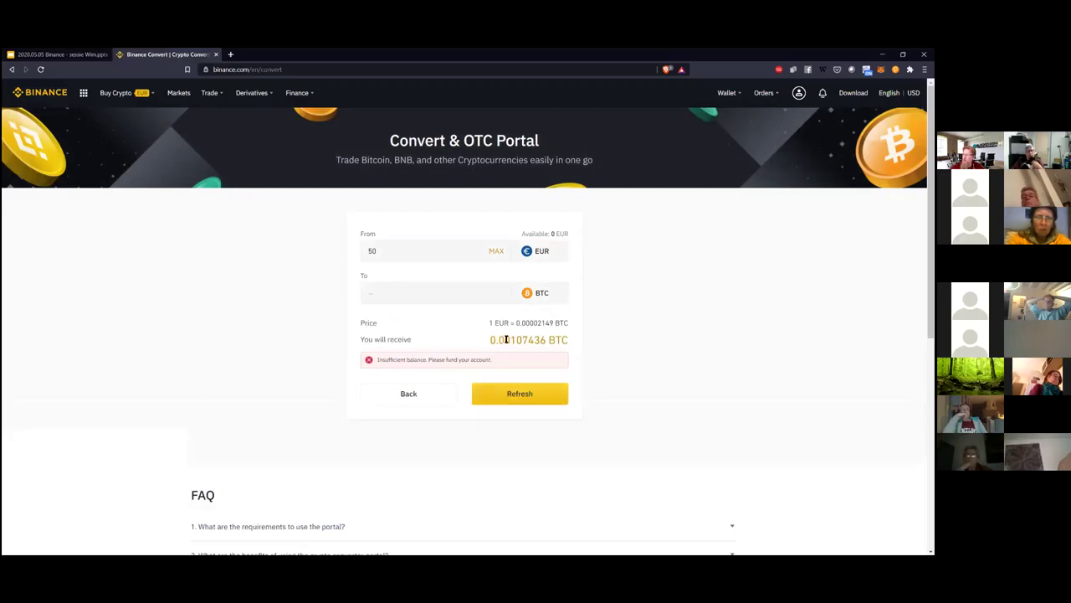
pyautogui.moveTo(492, 340); pyautogui.dragTo(548, 340)
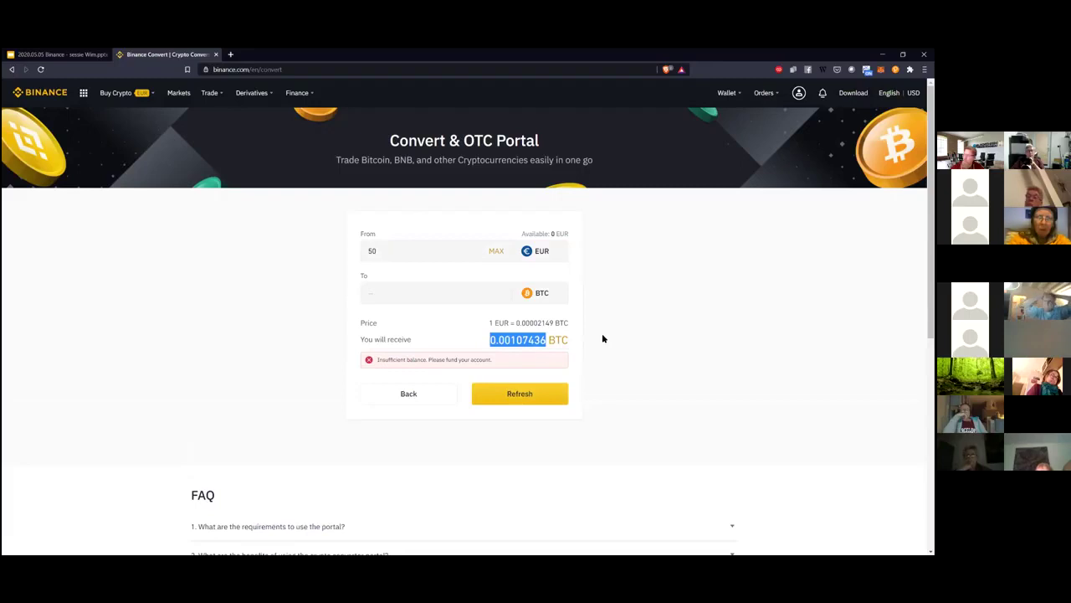
# Examine the notice under the conversion preview and look over the available trading options.
pyautogui.click(536, 350)
pyautogui.moveTo(379, 359); pyautogui.dragTo(410, 357)
pyautogui.click(410, 357)
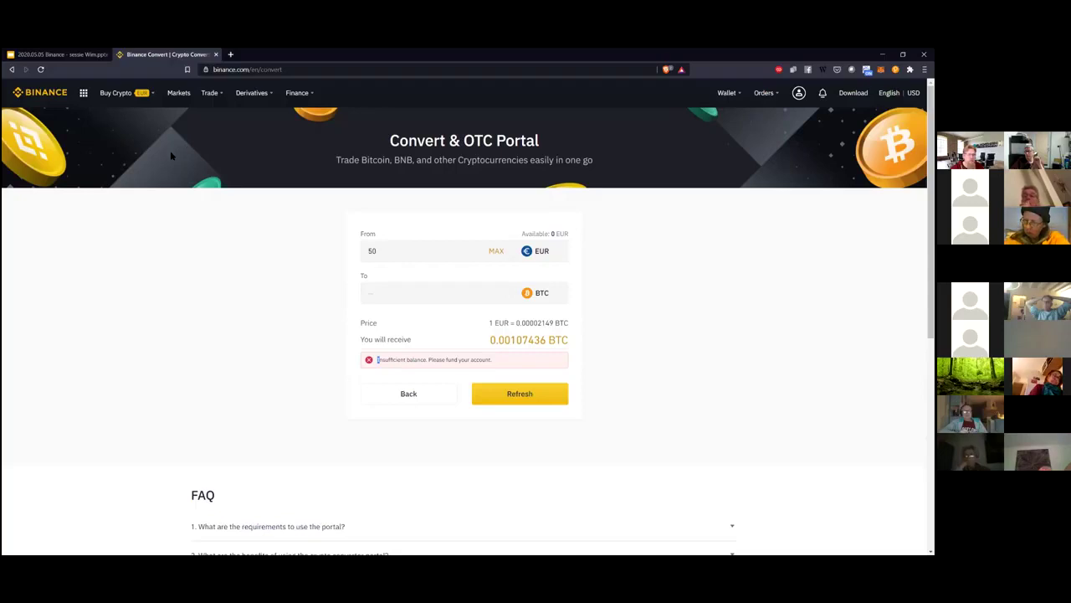
pyautogui.moveTo(211, 97)
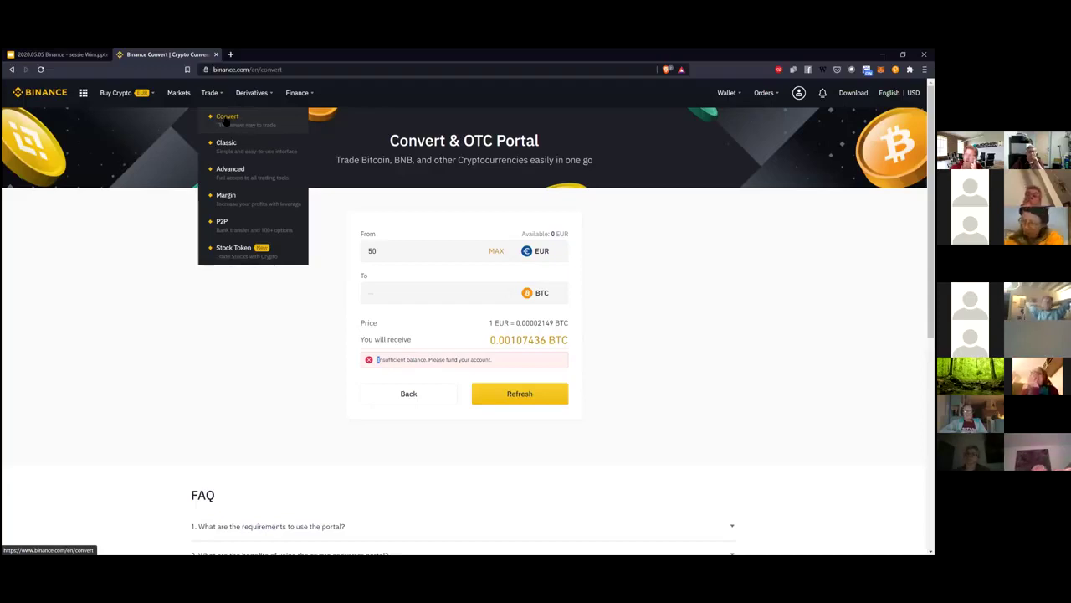
pyautogui.moveTo(84, 93)
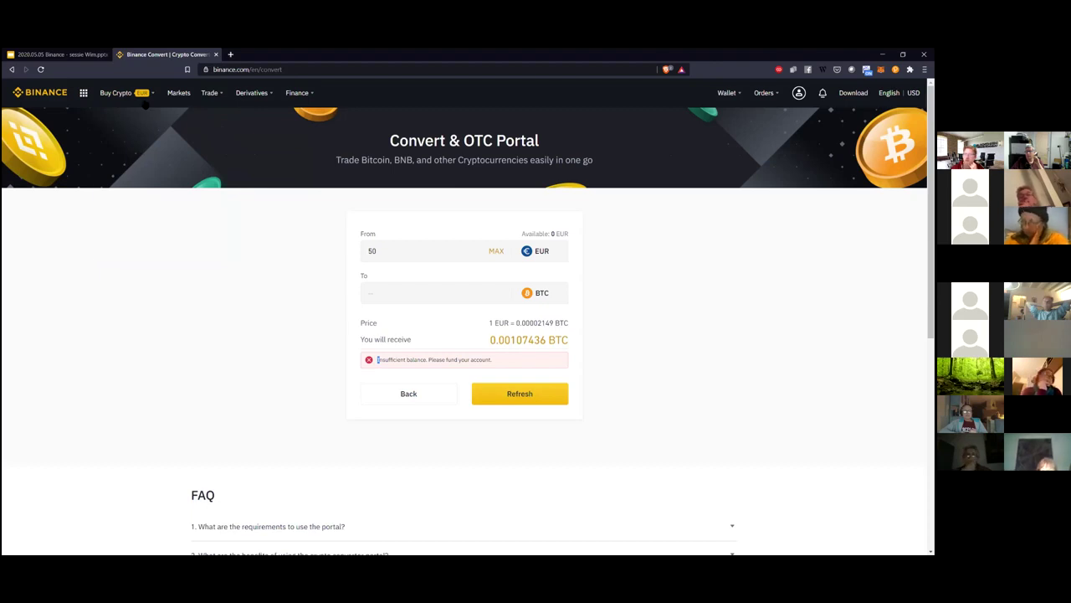
# Open the EUR bank deposit page and compare its crypto and fiat deposit forms, ending on the fiat form.
pyautogui.moveTo(140, 98)
pyautogui.click(133, 139)
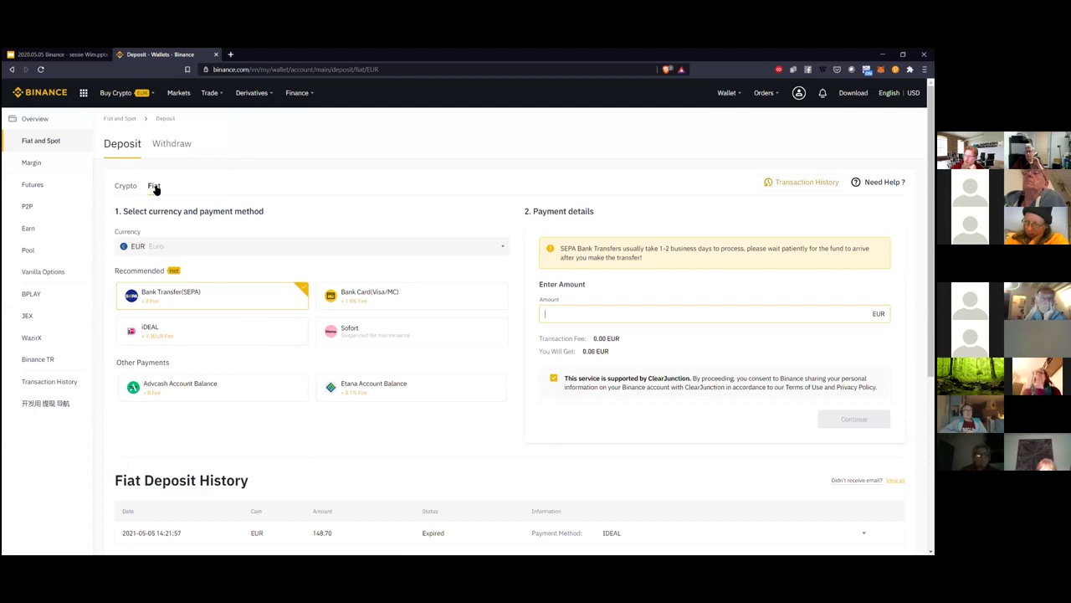
pyautogui.click(126, 188)
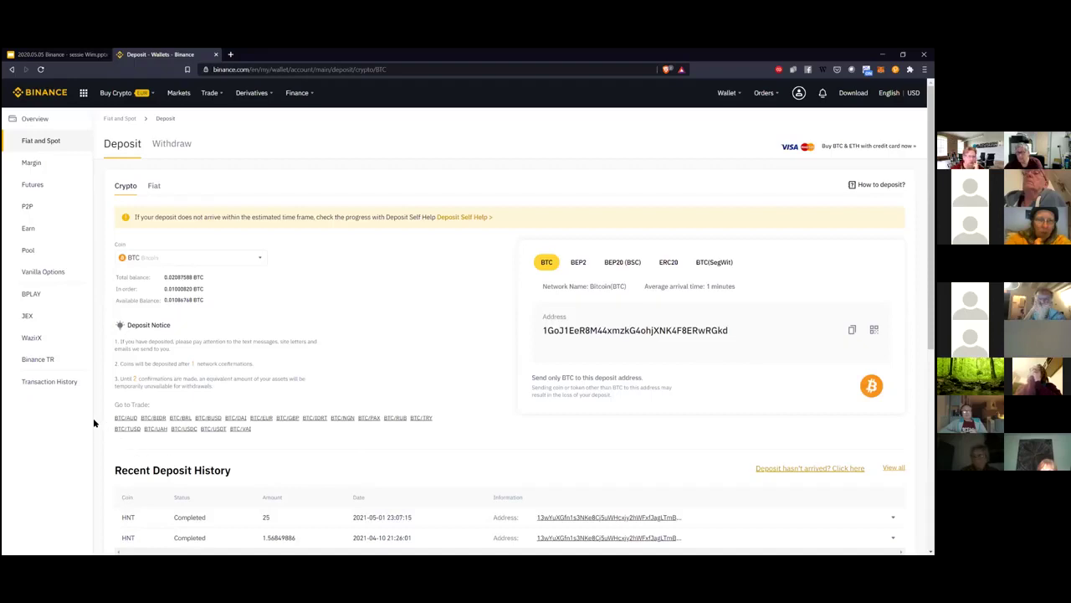
pyautogui.click(155, 186)
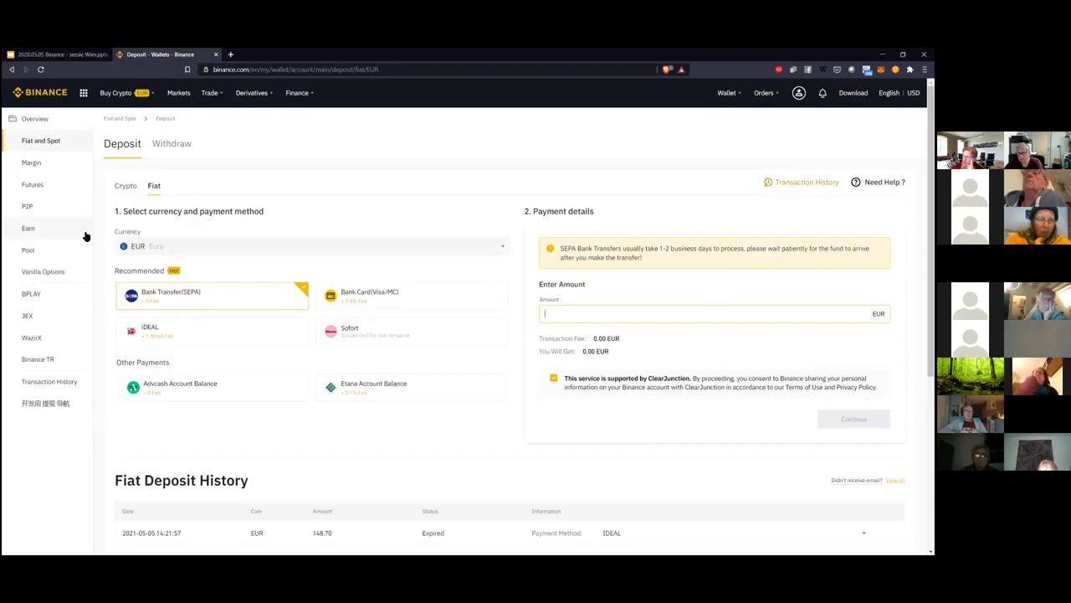
# Examine the fiat deposit form's two sections and the processing-time note for SEPA bank transfers.
pyautogui.moveTo(115, 211); pyautogui.dragTo(221, 210)
pyautogui.click(234, 209)
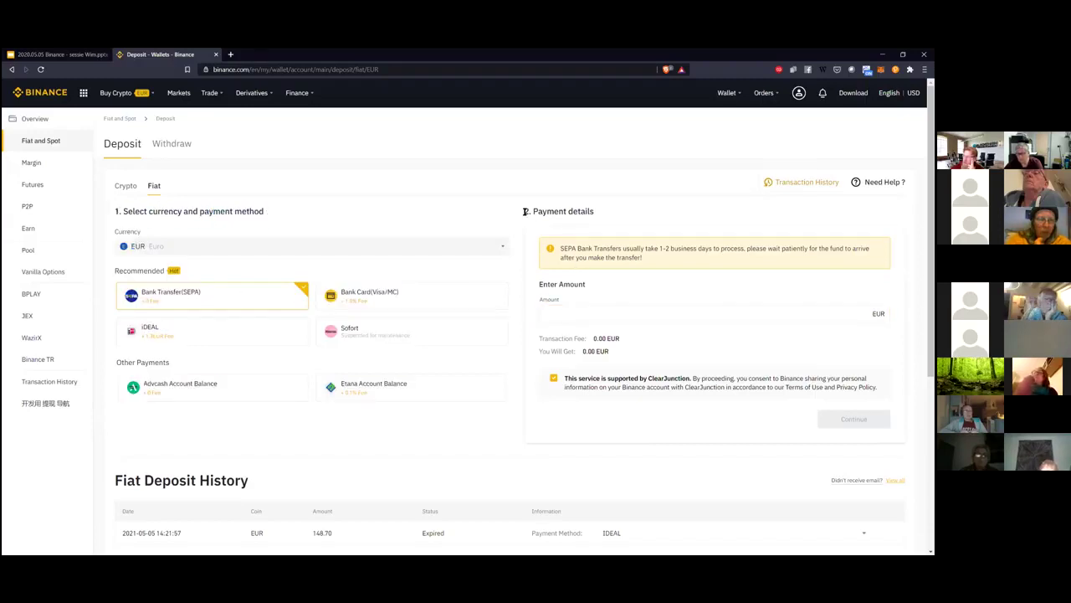
pyautogui.moveTo(523, 210); pyautogui.dragTo(610, 210)
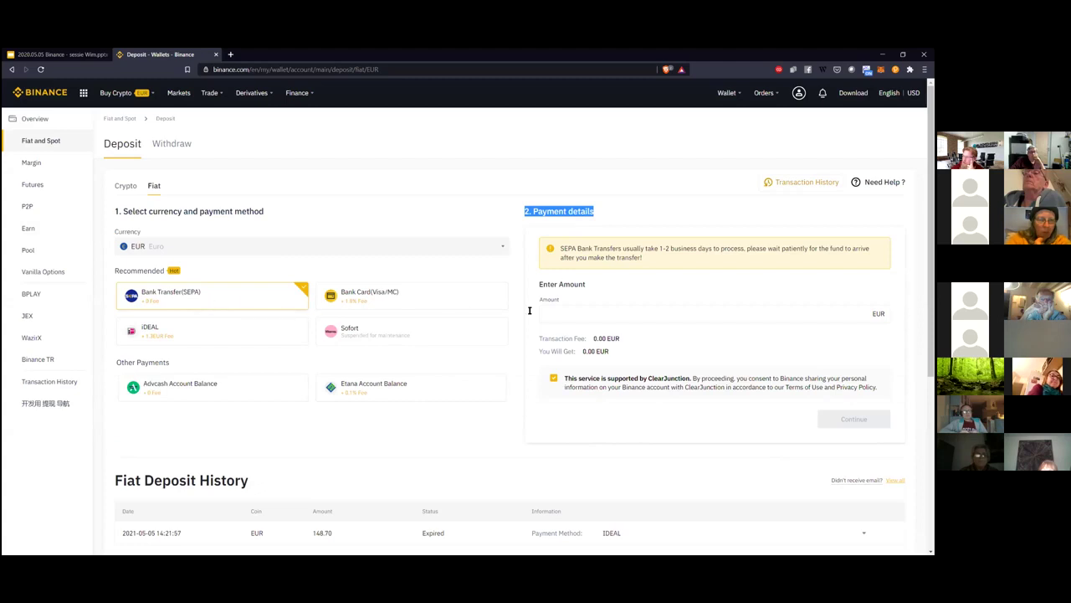
pyautogui.click(637, 307)
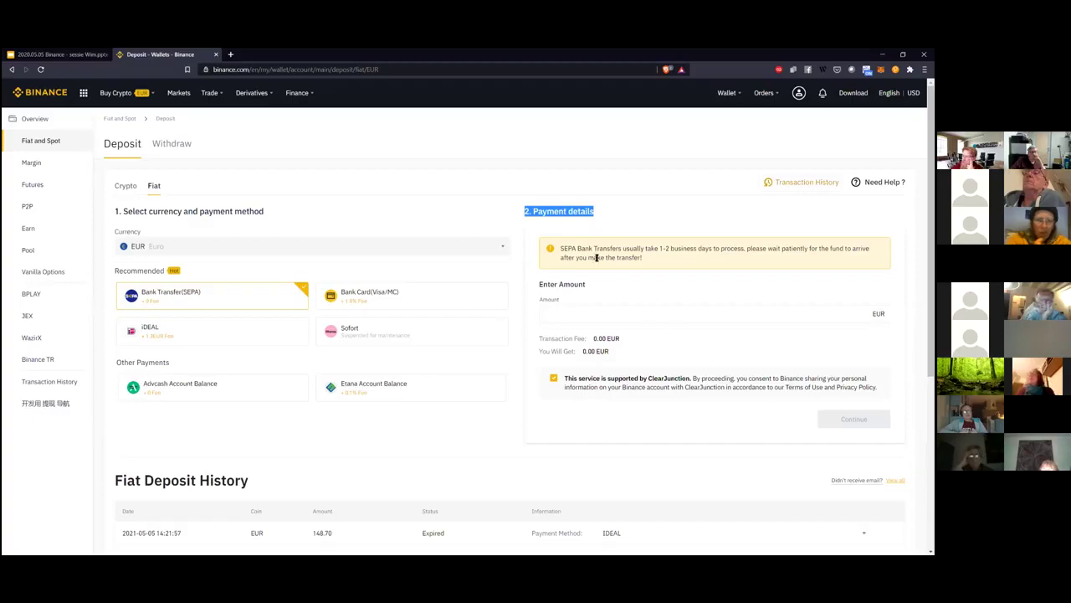
pyautogui.moveTo(618, 248); pyautogui.dragTo(718, 253)
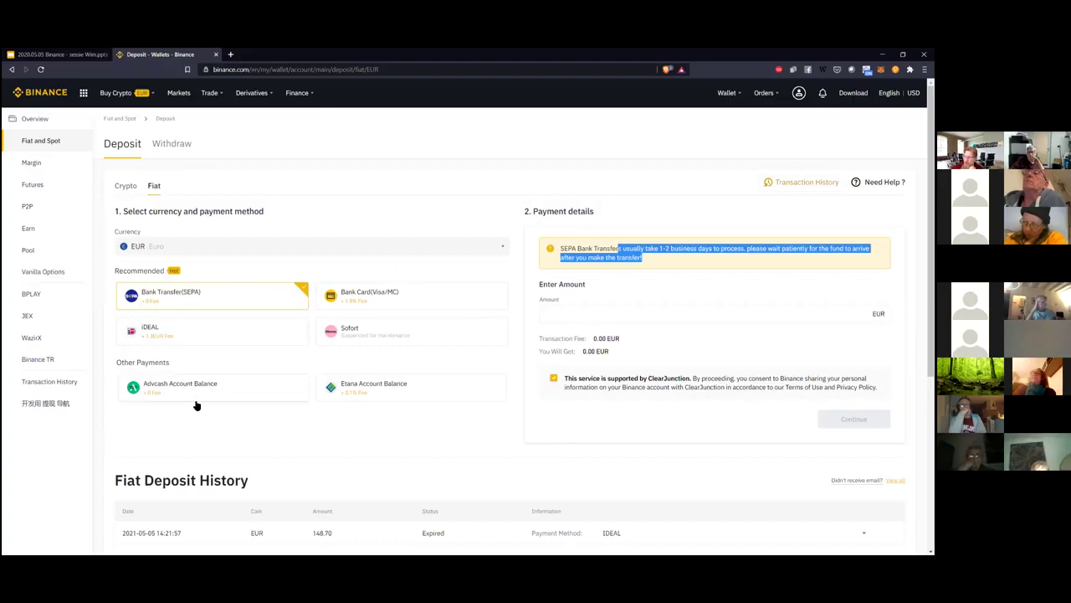
# Set up a 100 EUR deposit through iDEAL, review its fee and bank choices, and switch the payment method to Bank Card (Visa/MC).
pyautogui.click(151, 337)
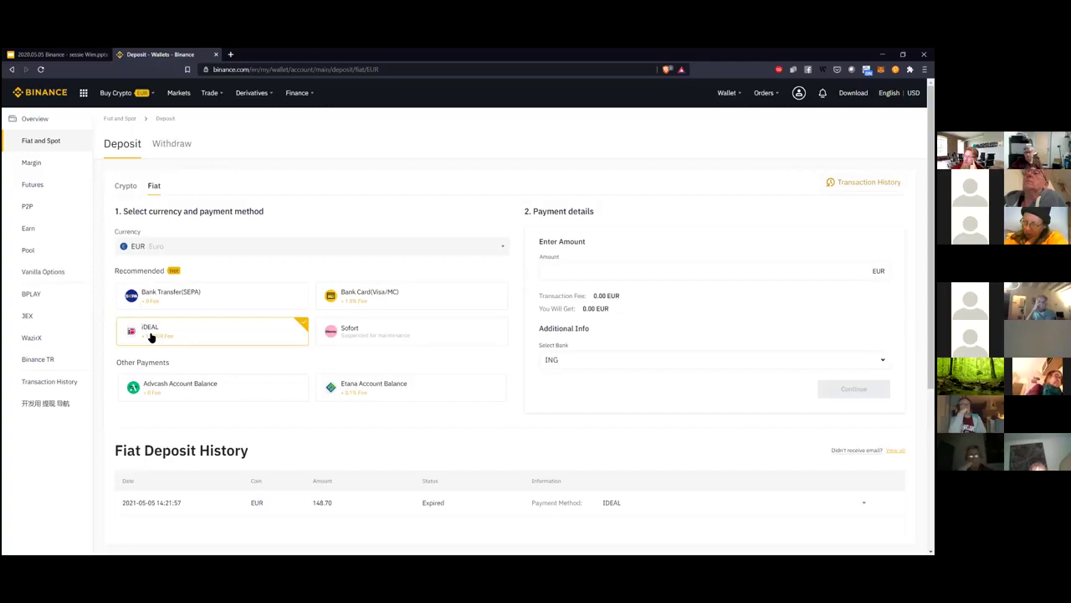
pyautogui.click(600, 266)
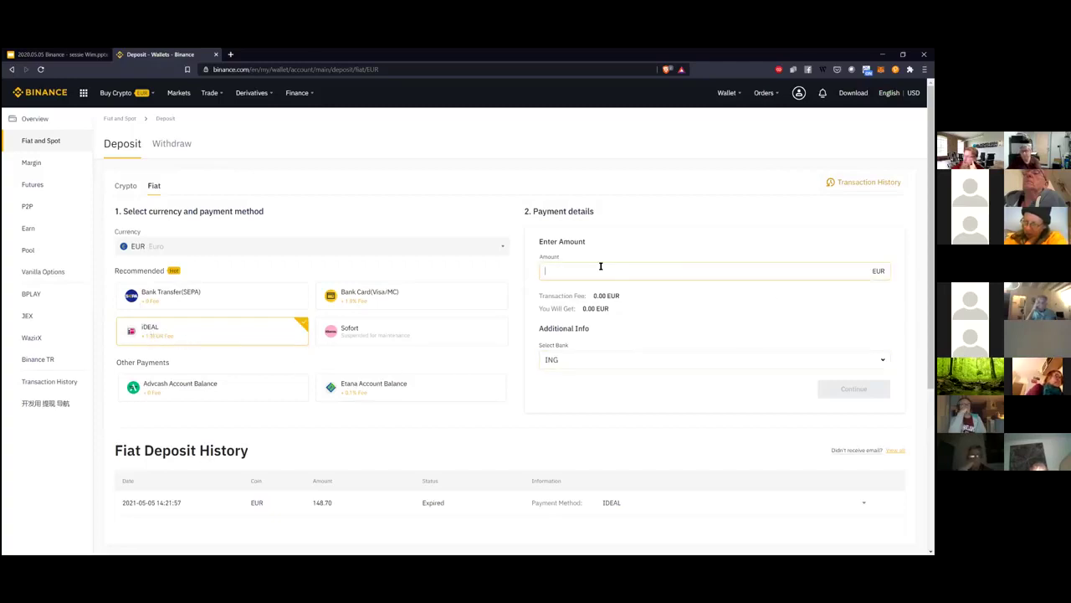
pyautogui.write('100')
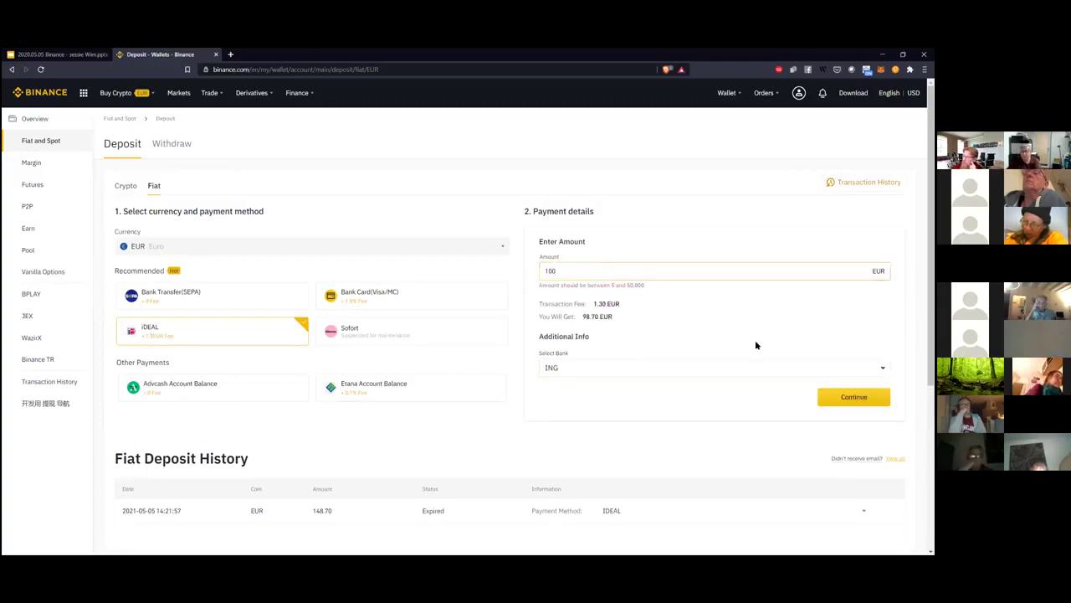
pyautogui.moveTo(593, 304); pyautogui.dragTo(615, 315)
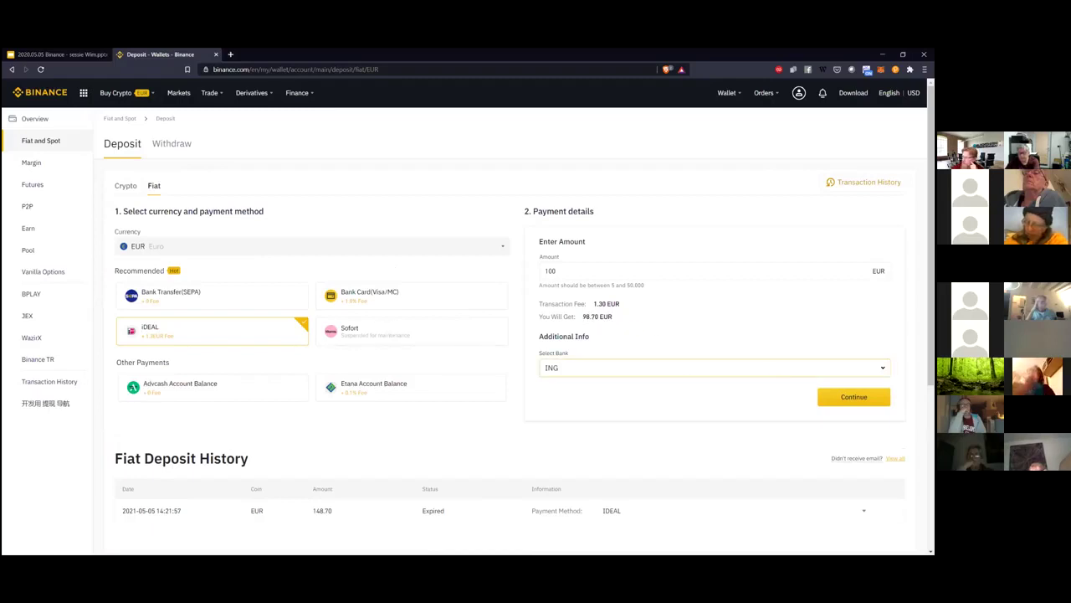
pyautogui.click(754, 368)
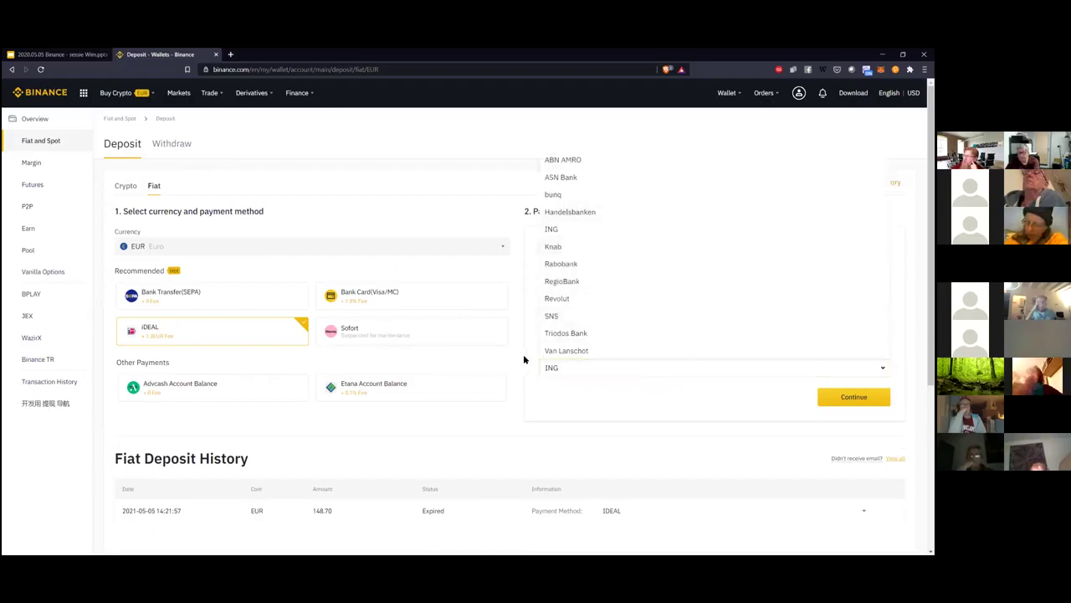
pyautogui.click(516, 300)
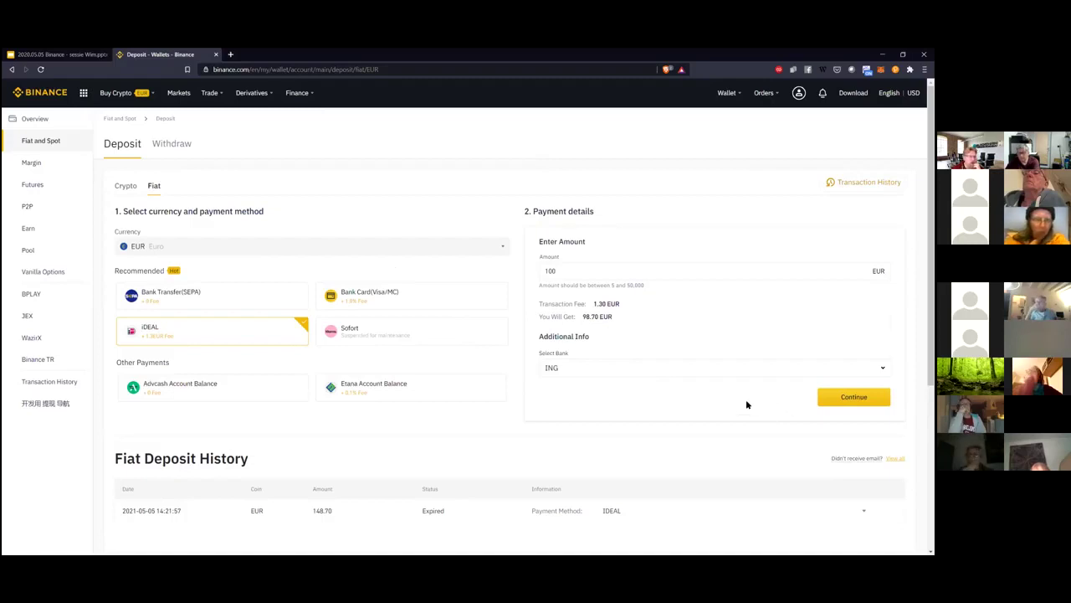
pyautogui.click(376, 301)
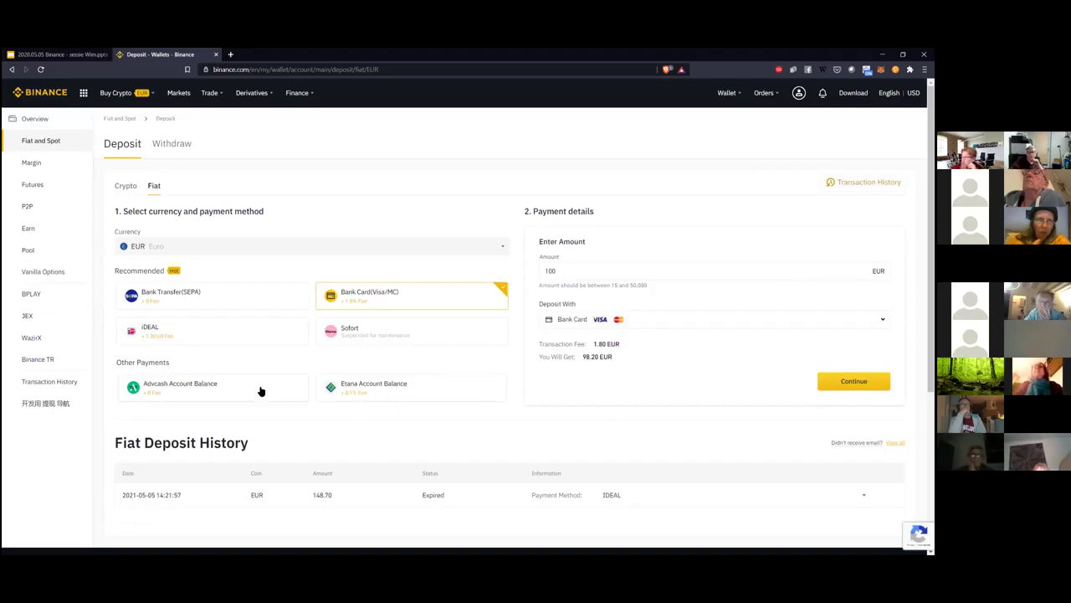
# Examine the date, status and expanded payment details of the iDEAL entry in the Fiat Deposit History.
pyautogui.scroll(-1, 260, 391)
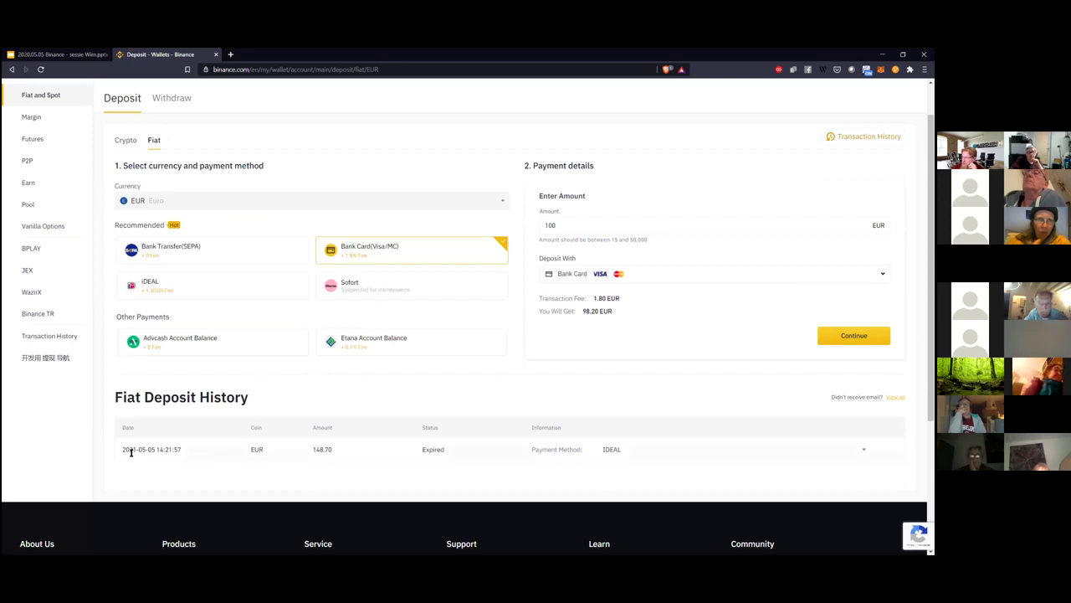
pyautogui.moveTo(122, 450); pyautogui.dragTo(184, 449)
pyautogui.scroll(1, 184, 338)
pyautogui.scroll(-1, 206, 318)
pyautogui.click(171, 448)
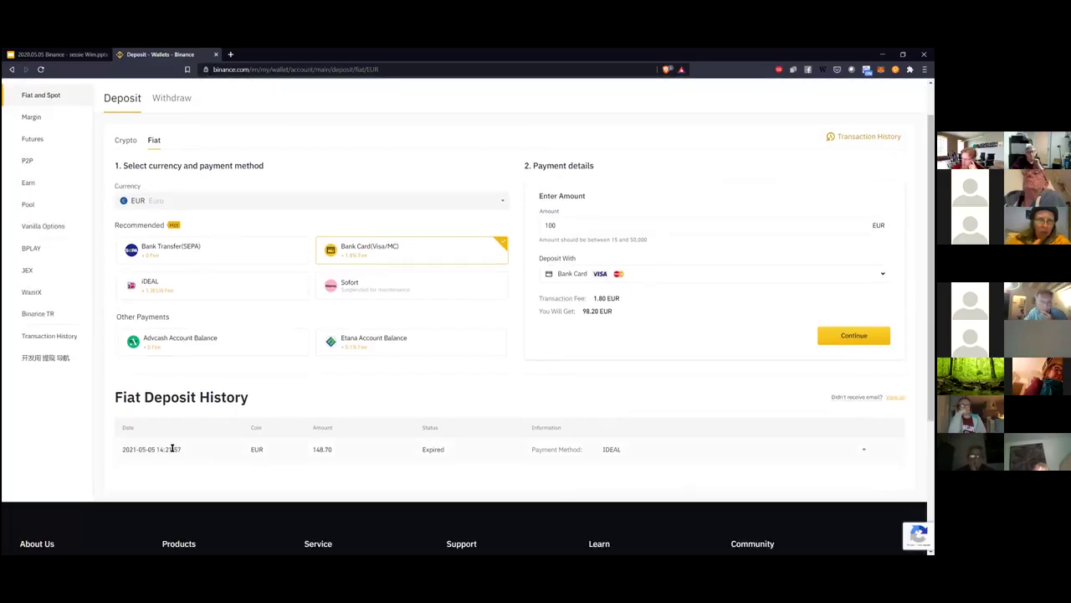
pyautogui.moveTo(121, 450); pyautogui.dragTo(181, 450)
pyautogui.click(263, 449)
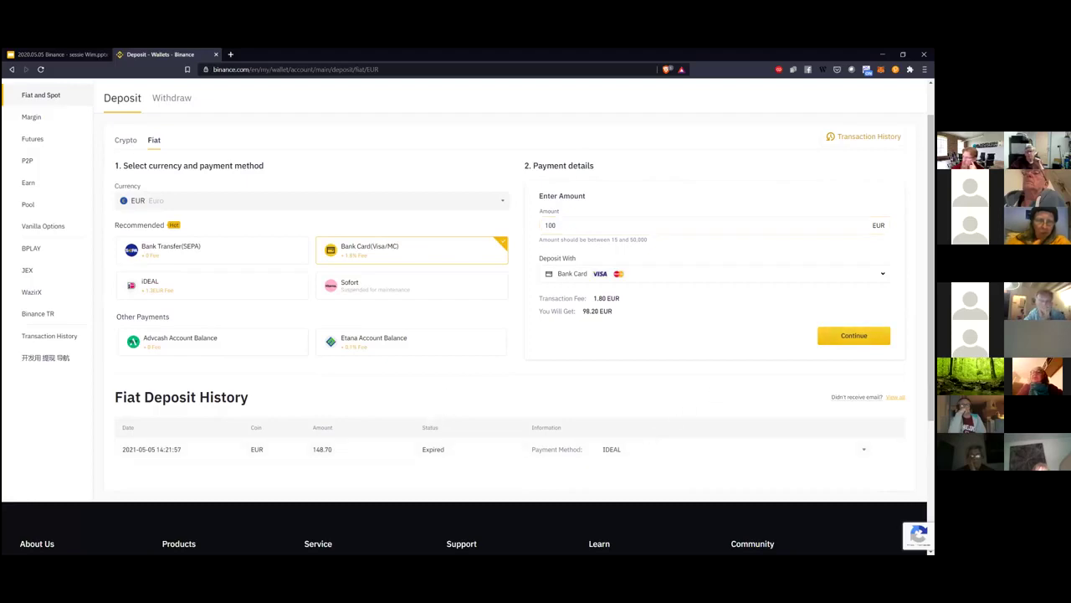
pyautogui.doubleClick(431, 450)
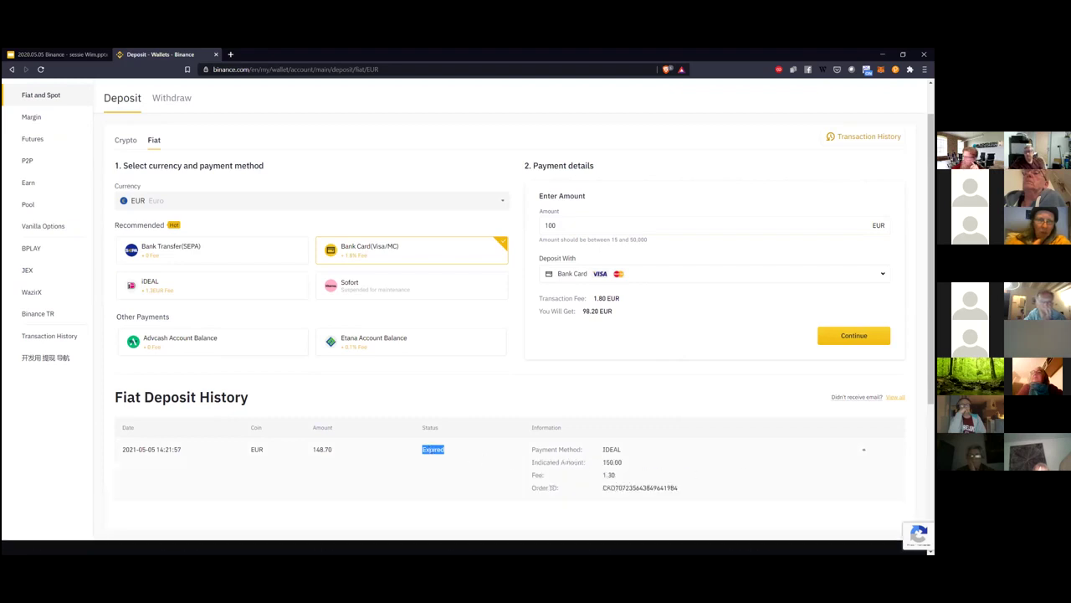
pyautogui.click(395, 400)
pyautogui.moveTo(166, 400); pyautogui.dragTo(253, 403)
pyautogui.click(349, 411)
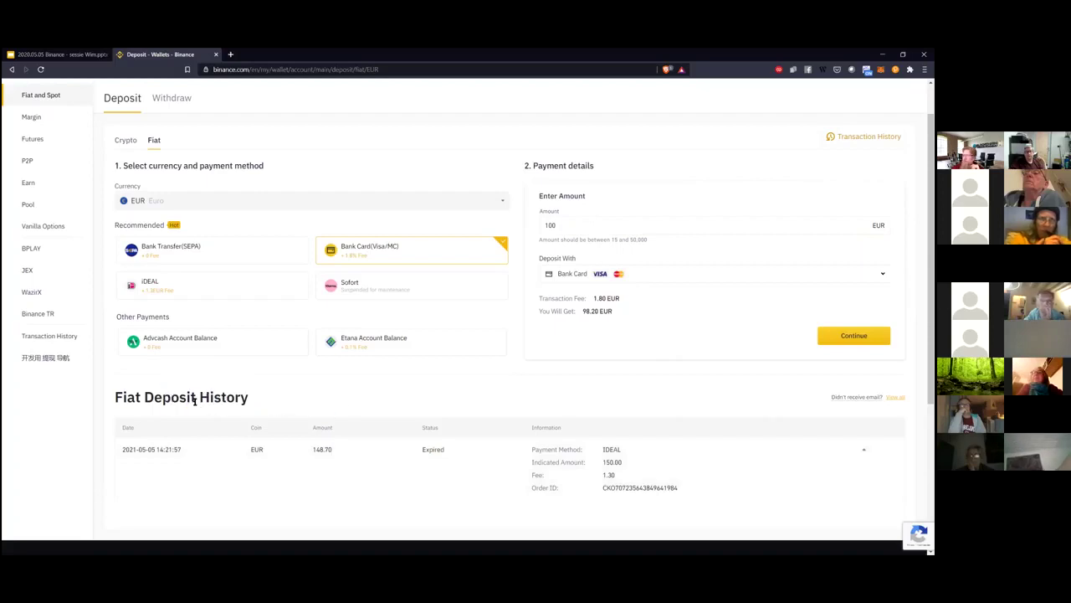
# Open the EUR fiat withdrawal page and examine its payment methods, withdrawal history and SEPA processing time.
pyautogui.scroll(1, 176, 398)
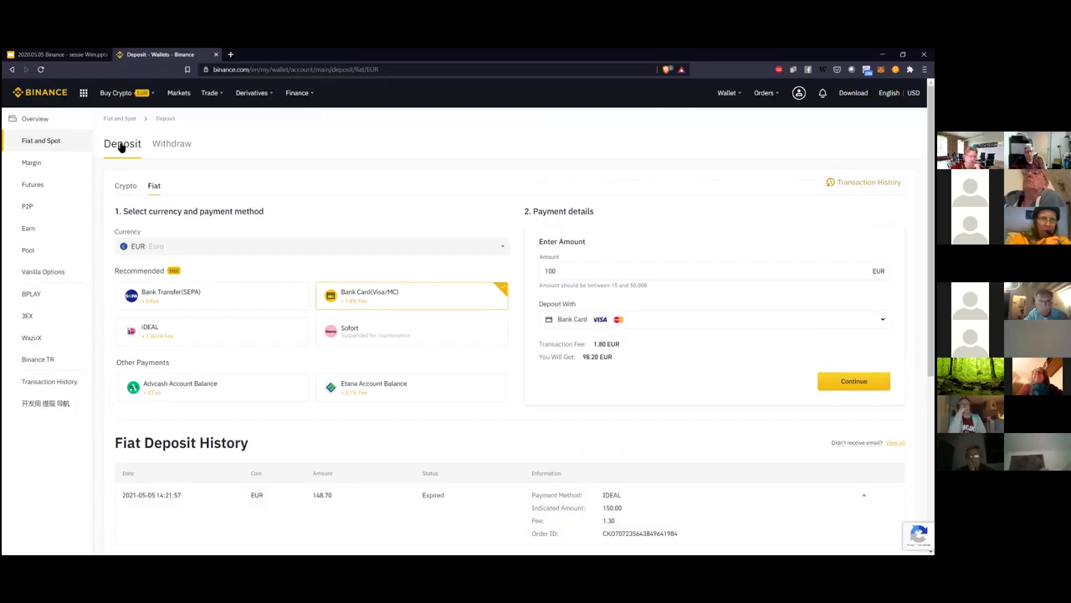
pyautogui.click(175, 149)
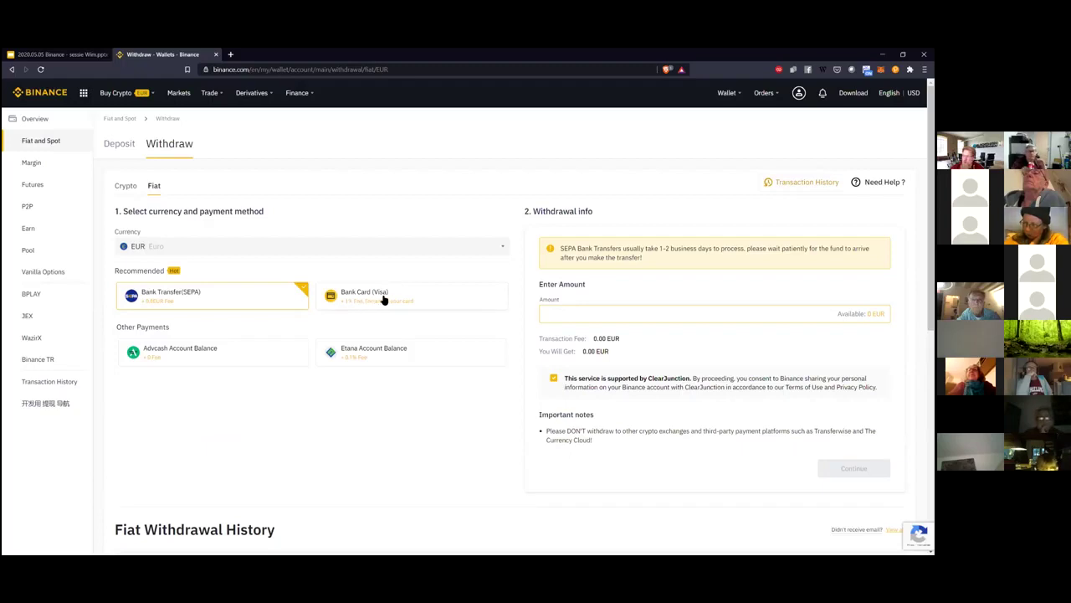
pyautogui.scroll(-2, 214, 387)
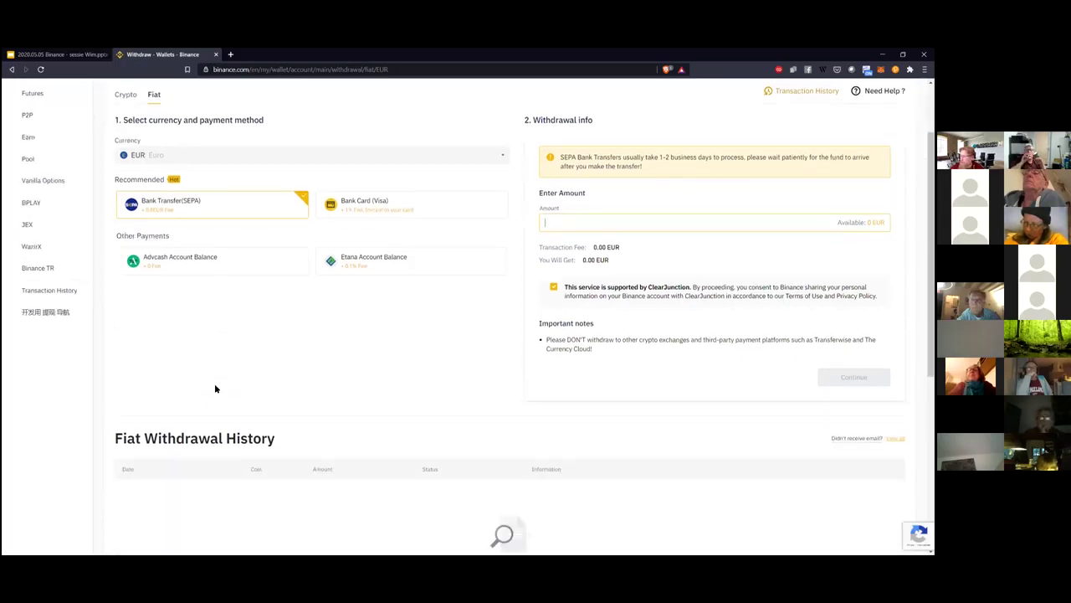
pyautogui.scroll(2, 215, 387)
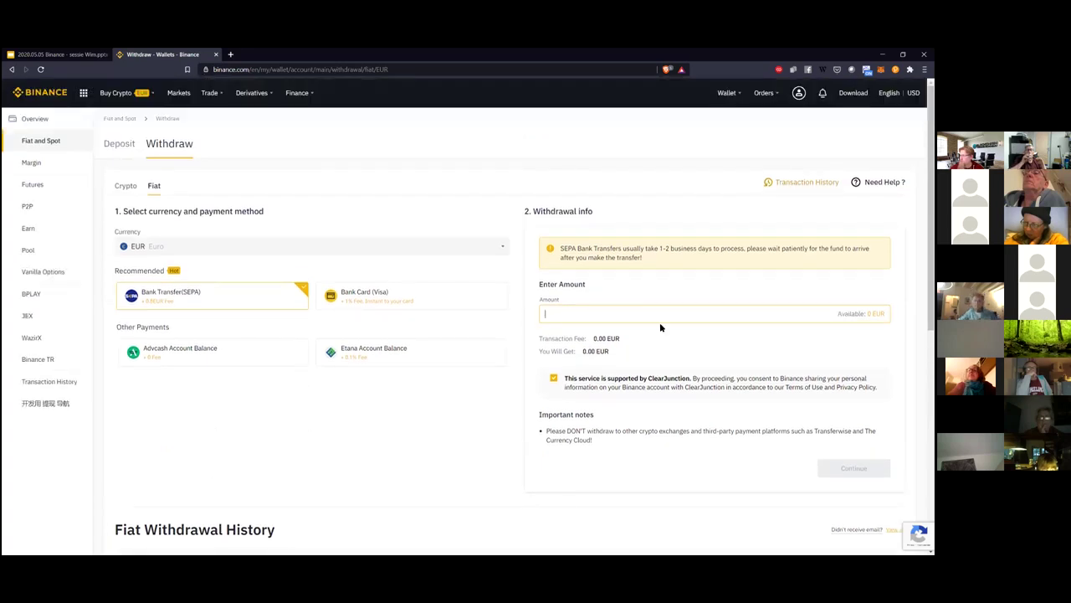
pyautogui.moveTo(642, 247); pyautogui.dragTo(683, 247)
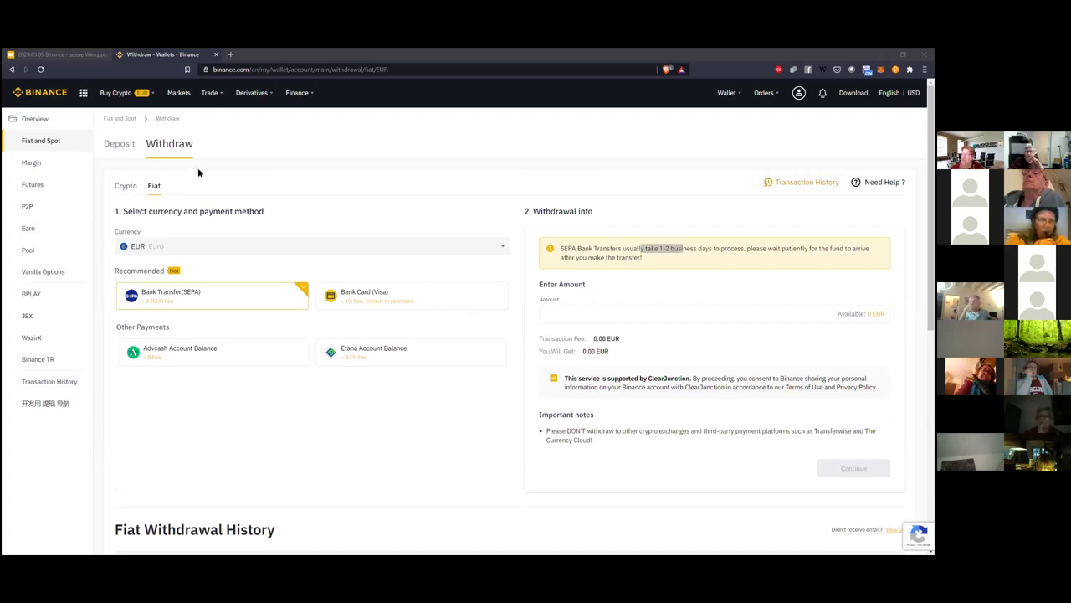
# Open Binance Academy from the Binance product list and look over its home page.
pyautogui.moveTo(147, 94)
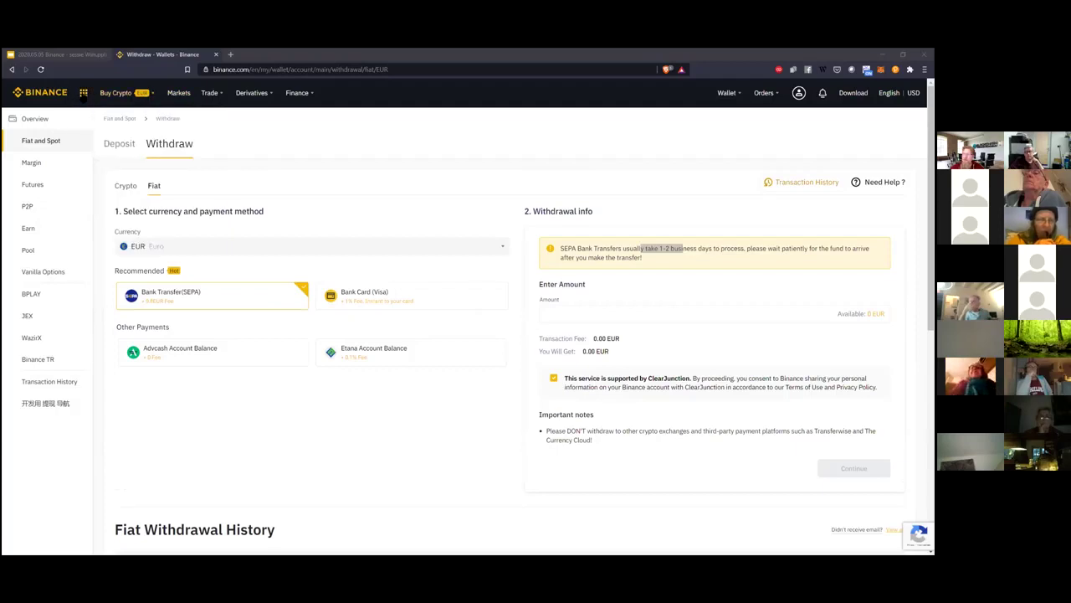
pyautogui.moveTo(86, 98)
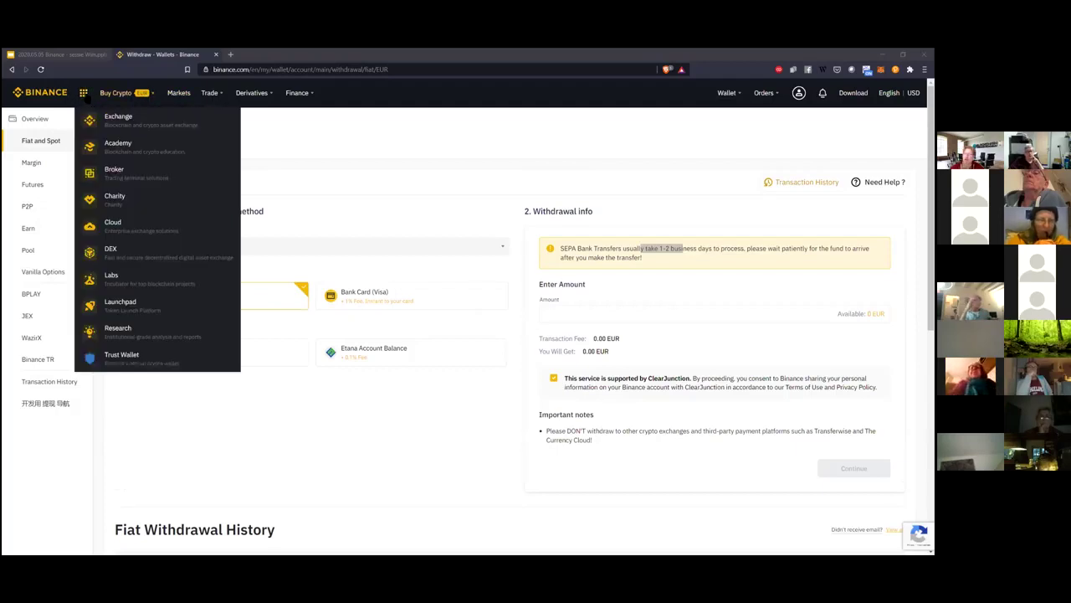
pyautogui.click(121, 147)
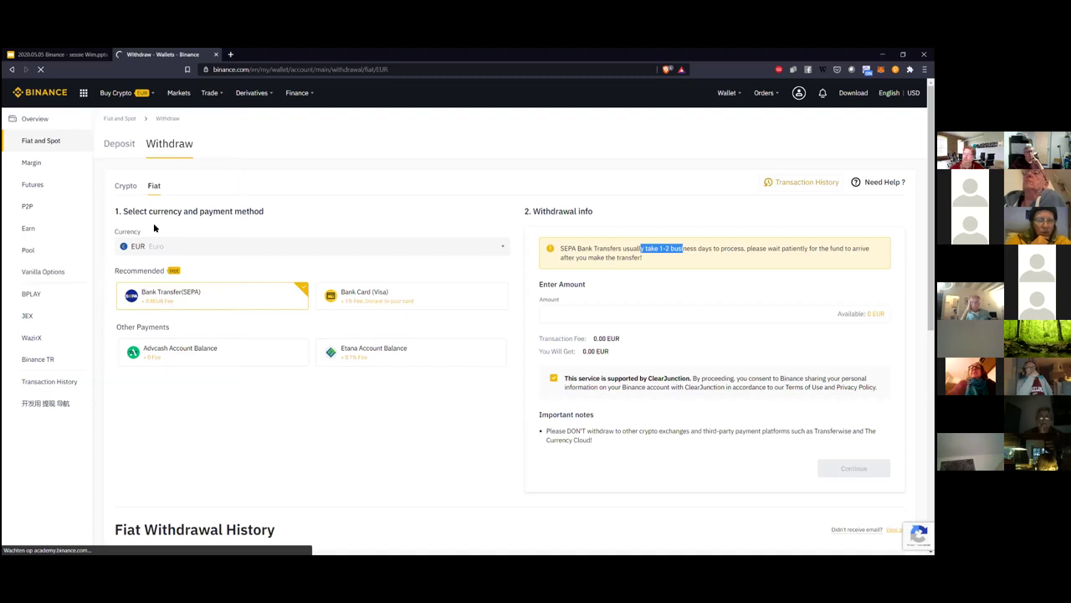
pyautogui.moveTo(82, 94)
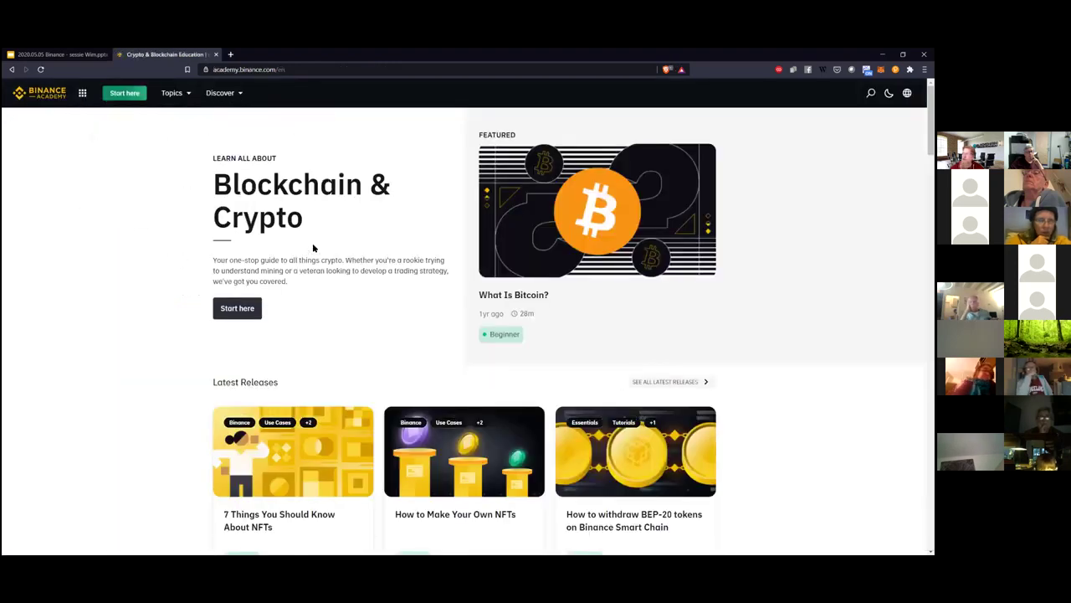
pyautogui.scroll(-1, 209, 276)
pyautogui.scroll(1, 210, 276)
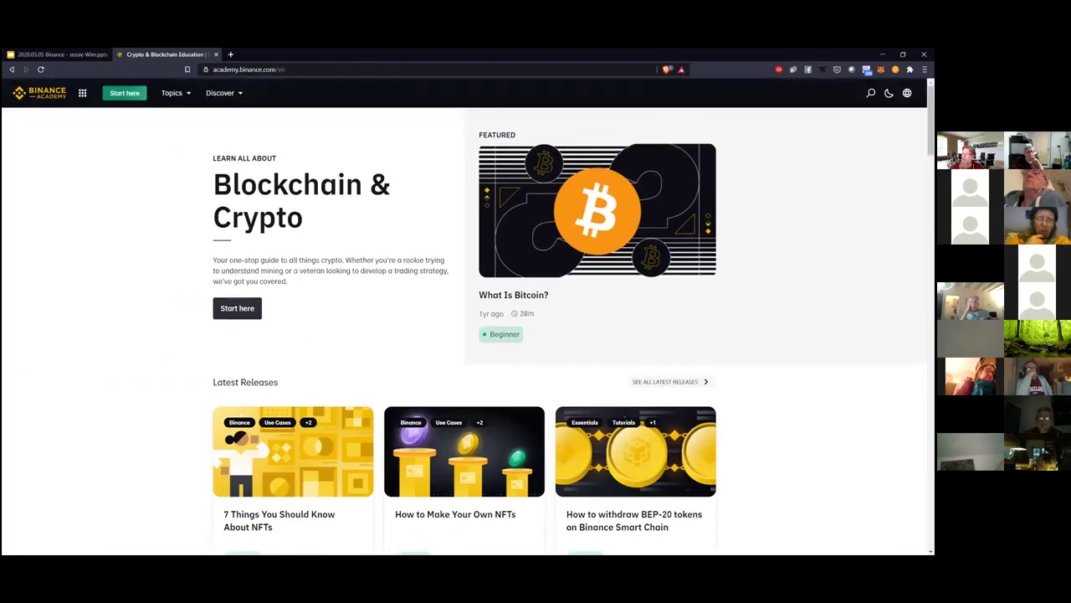
# Switch the Binance Academy language to Nederlands and look over the Dutch home page.
pyautogui.moveTo(908, 94)
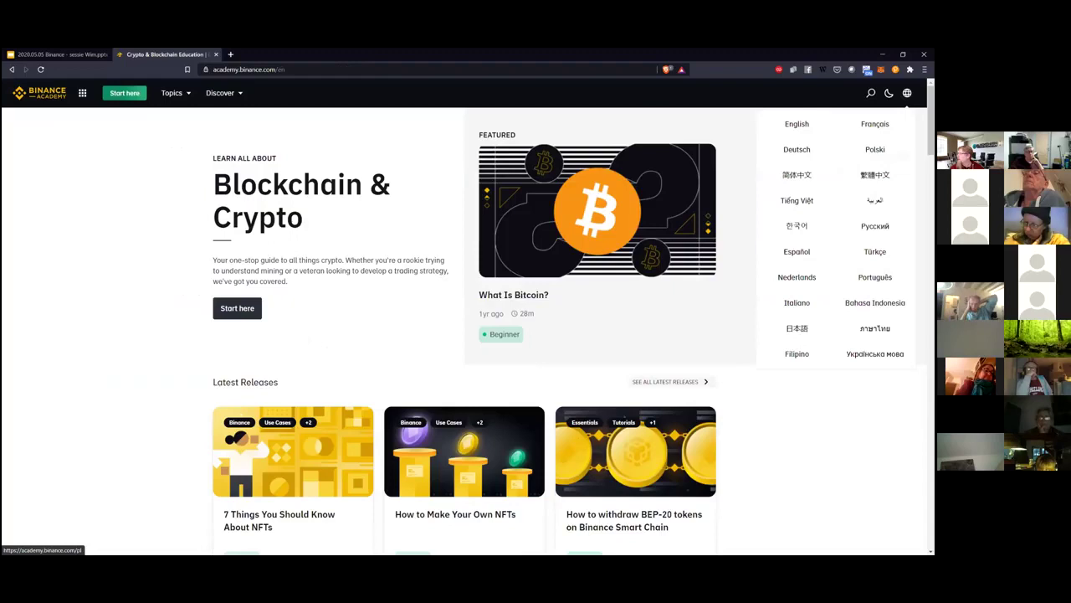
pyautogui.click(797, 277)
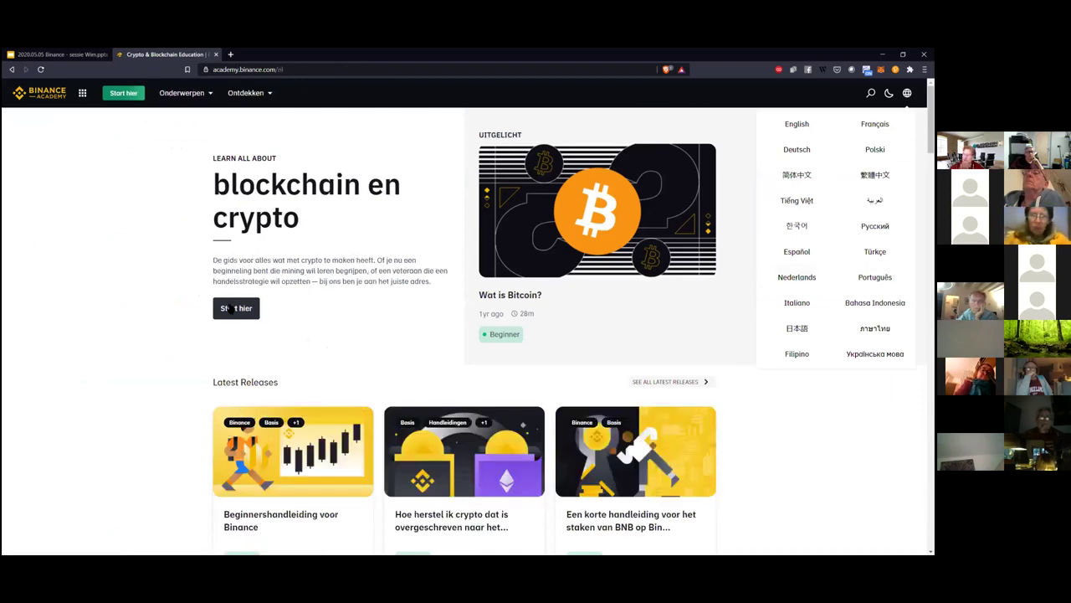
pyautogui.scroll(-1, 391, 302)
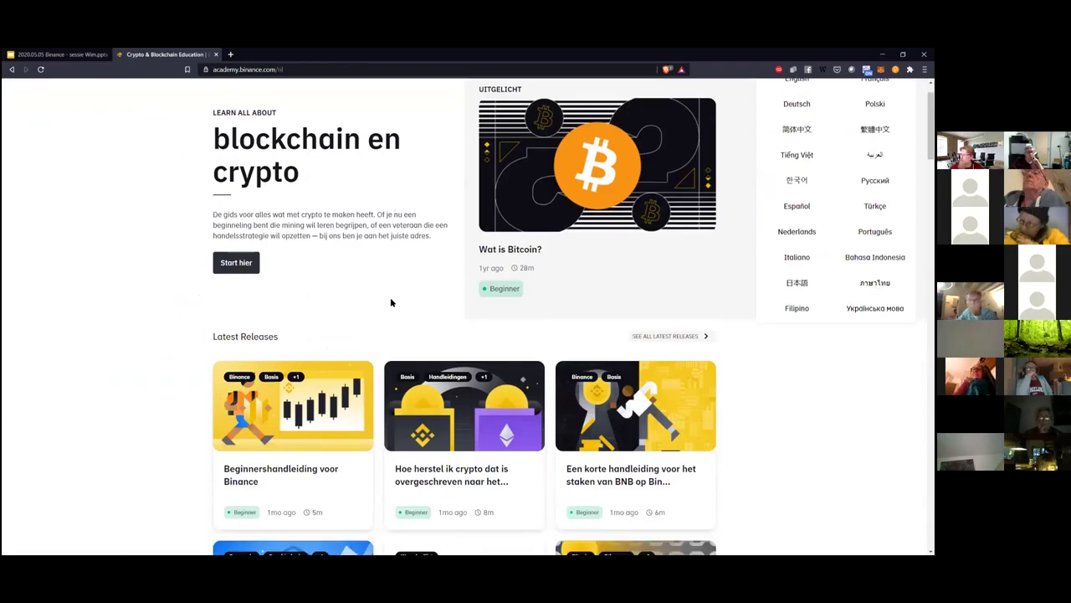
# Look through the latest releases, Handelen articles and topic and difficulty filters on the Dutch Binance Academy home page.
pyautogui.scroll(-3, 391, 302)
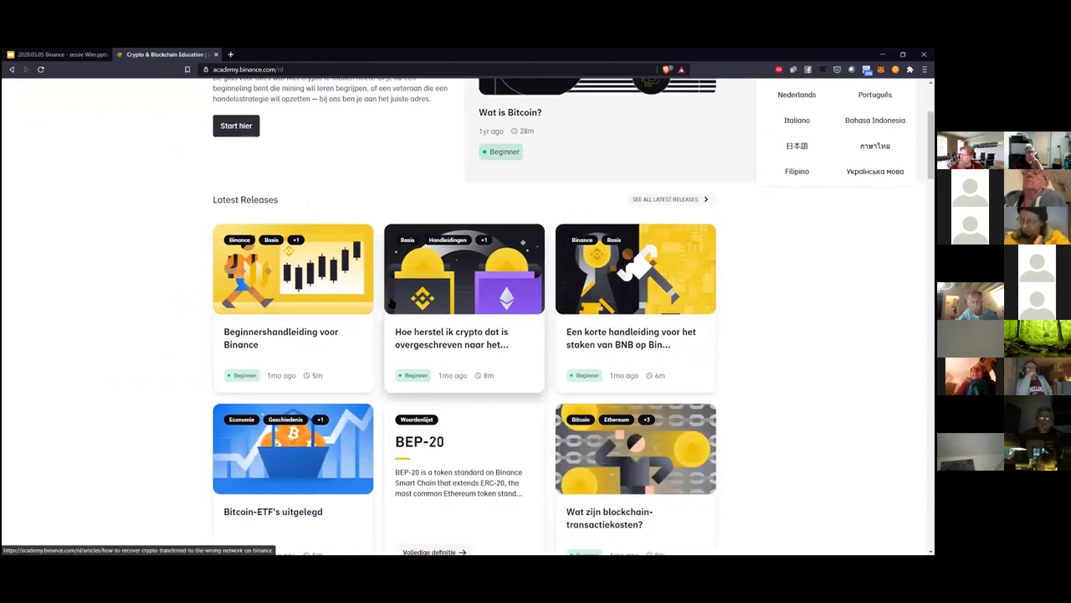
pyautogui.scroll(-2, 391, 303)
pyautogui.scroll(-2, 427, 329)
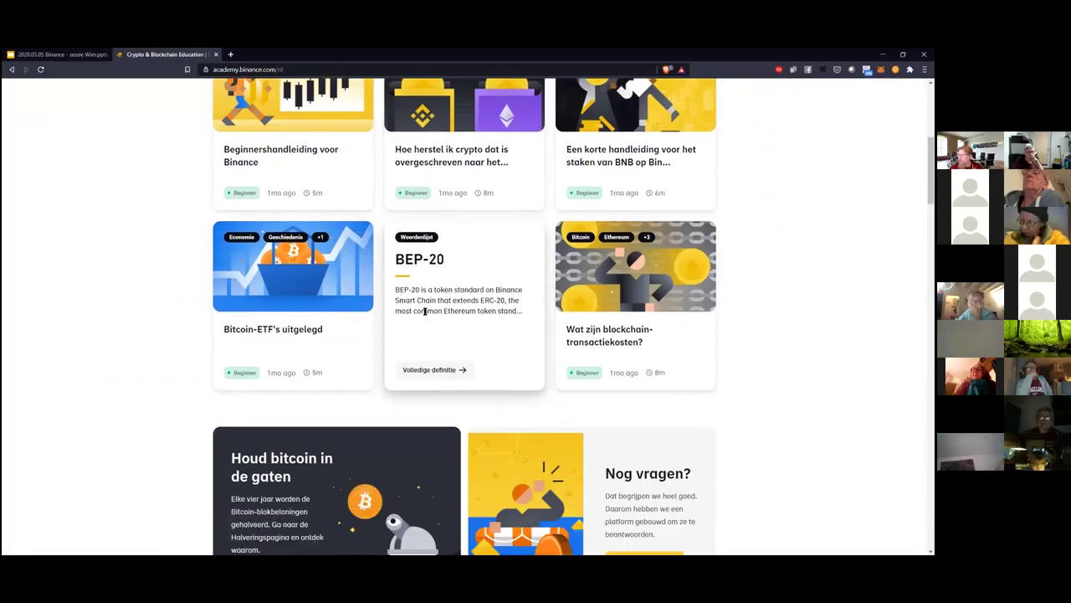
pyautogui.scroll(-10, 431, 305)
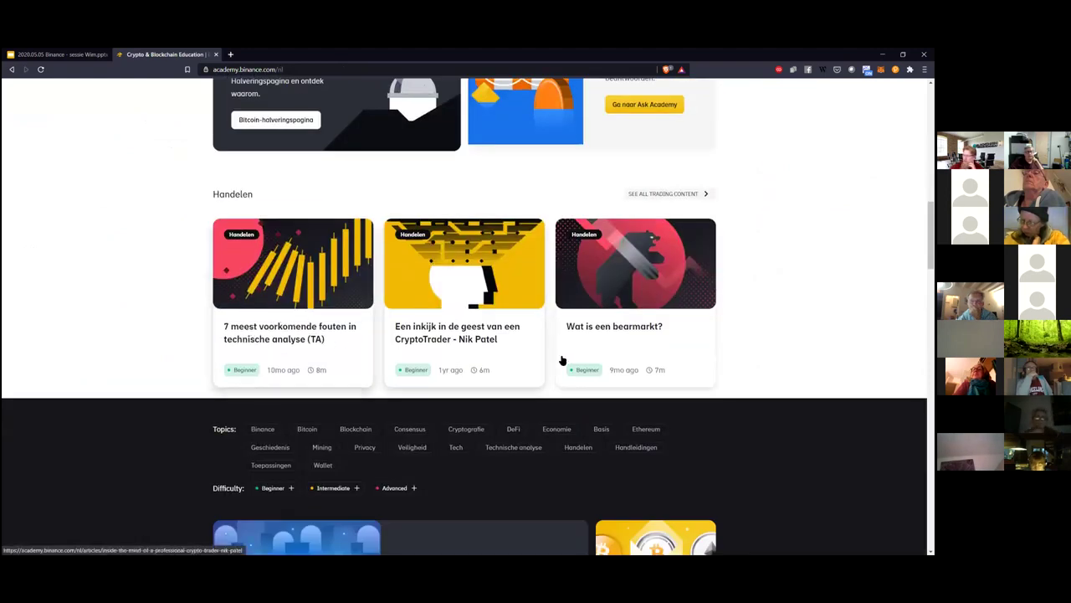
pyautogui.scroll(-3, 437, 340)
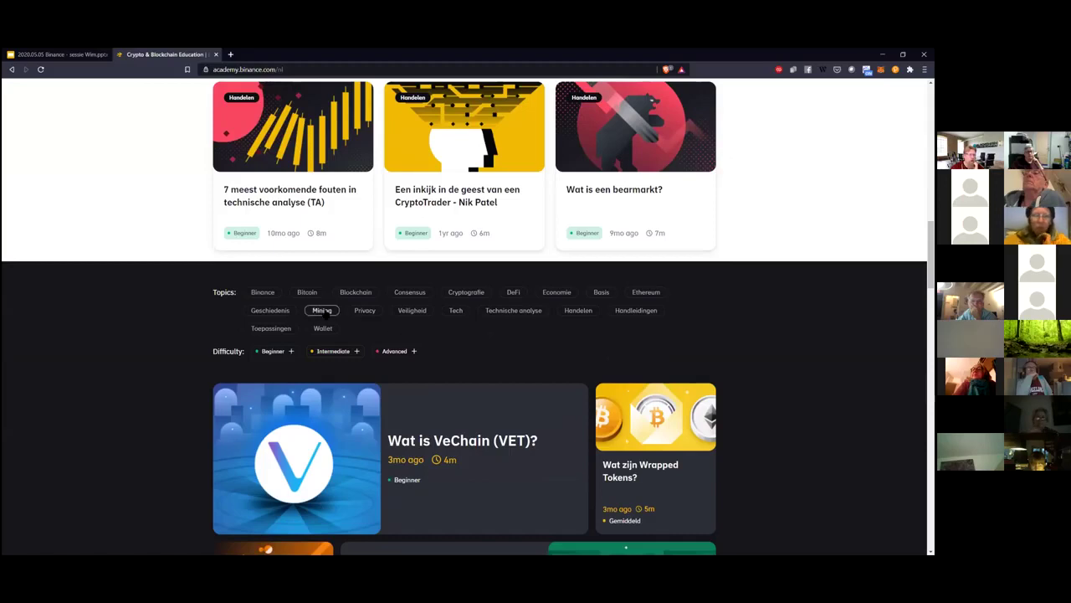
pyautogui.scroll(-7, 337, 318)
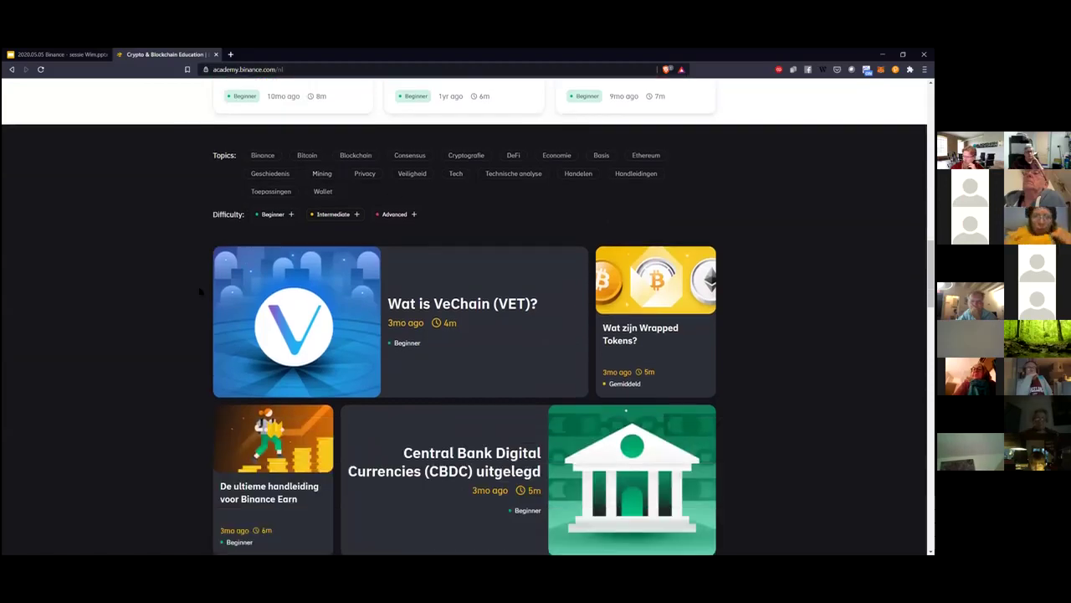
pyautogui.scroll(-9, 199, 291)
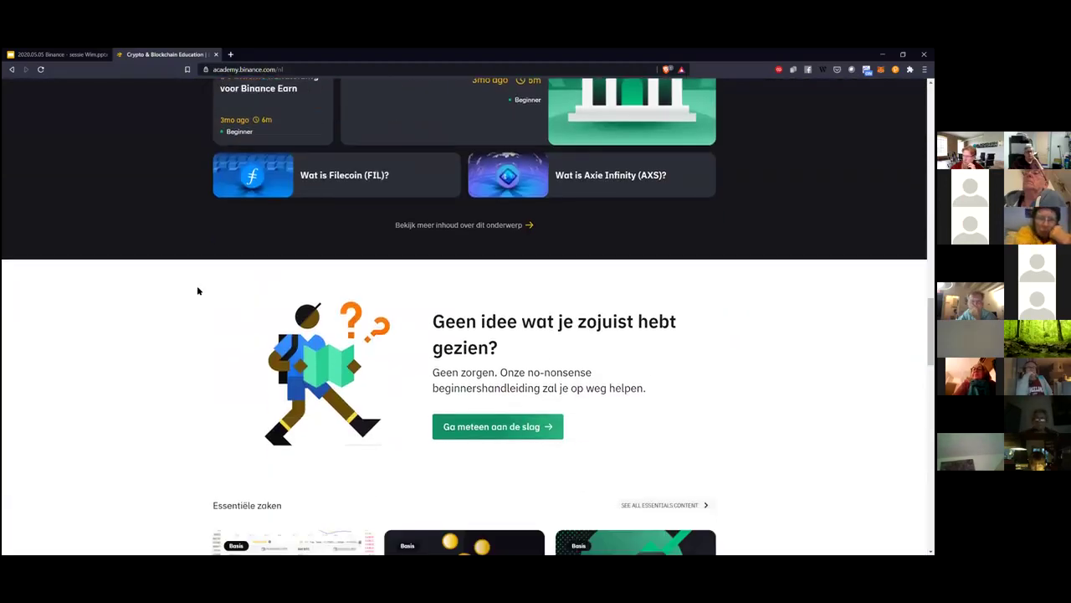
# Look over the Essentiële zaken, Blockchain and Woordenlijst sections further down the Dutch Academy home page.
pyautogui.scroll(-1, 198, 291)
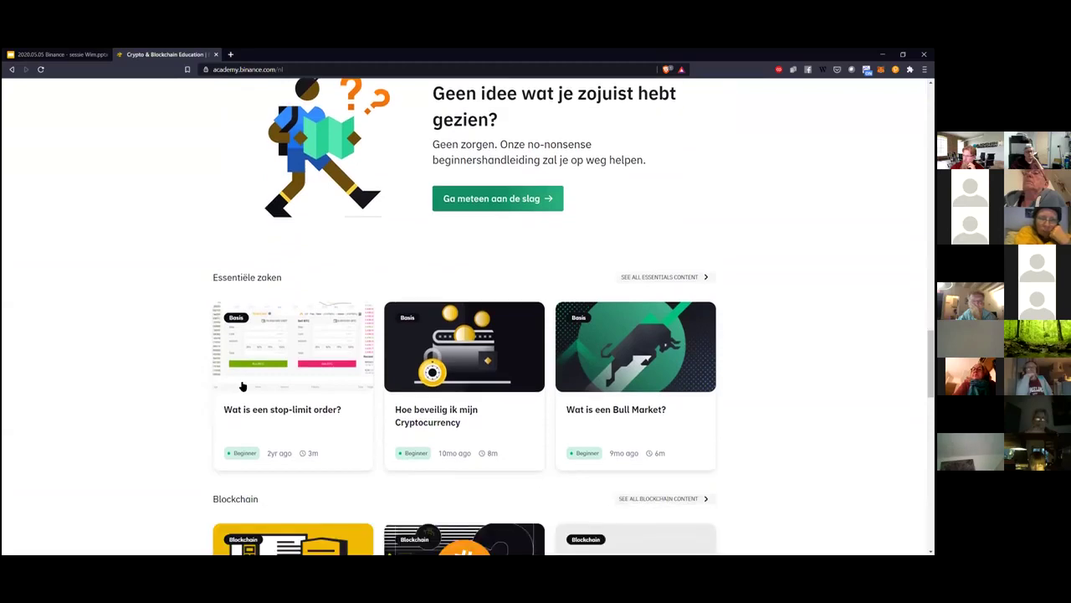
pyautogui.scroll(-2, 502, 433)
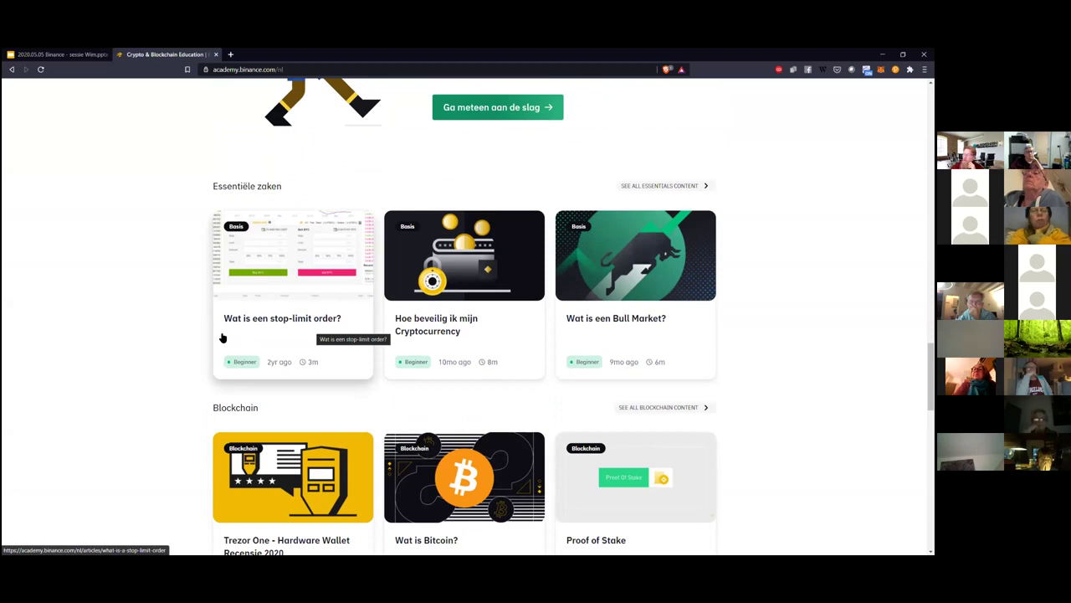
pyautogui.scroll(-2, 265, 349)
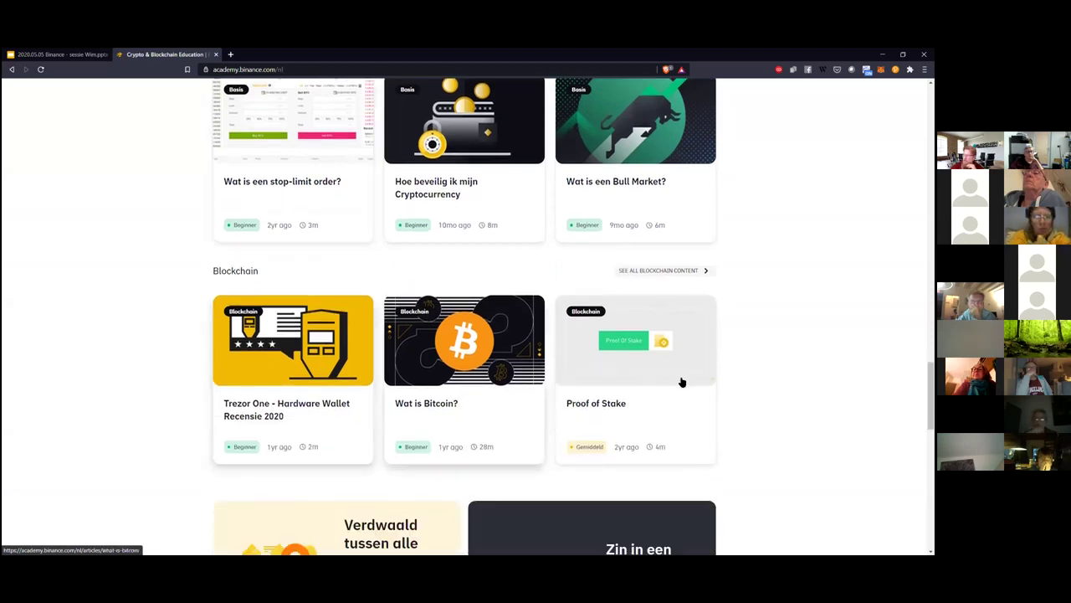
pyautogui.scroll(-3, 673, 385)
pyautogui.scroll(-6, 547, 386)
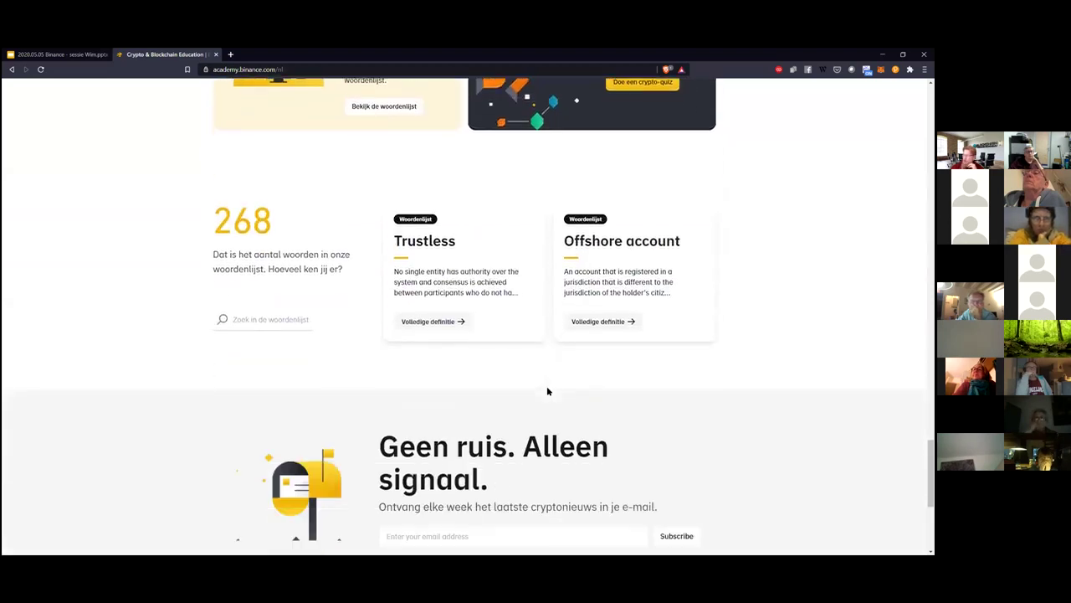
pyautogui.scroll(-1, 548, 388)
# Return from Binance Academy to the Binance exchange and open the BTC/USDT spot trading page.
pyautogui.scroll(12, 547, 389)
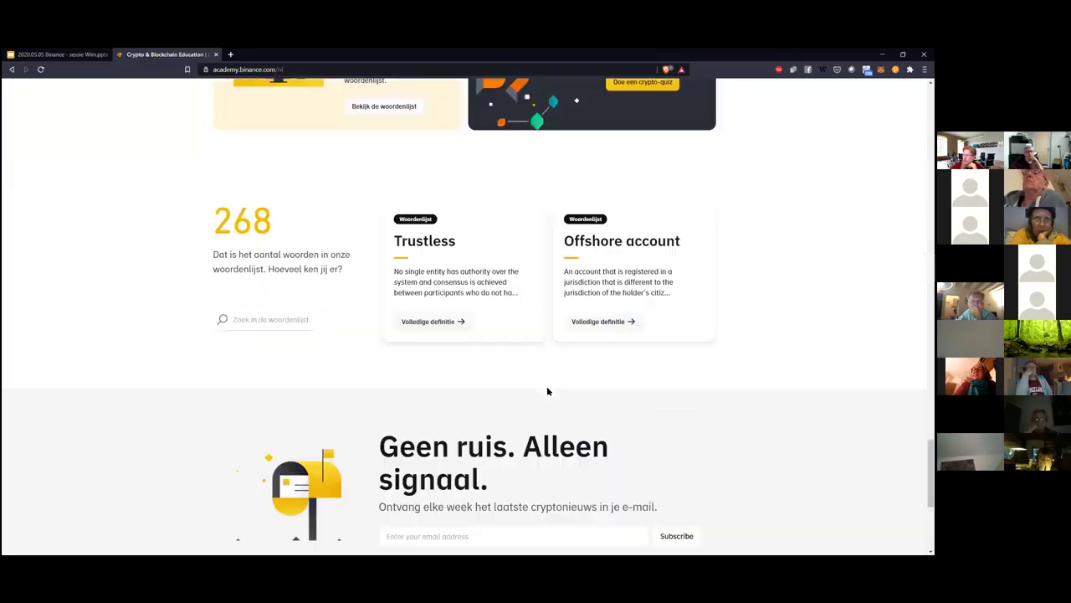
pyautogui.scroll(15, 525, 395)
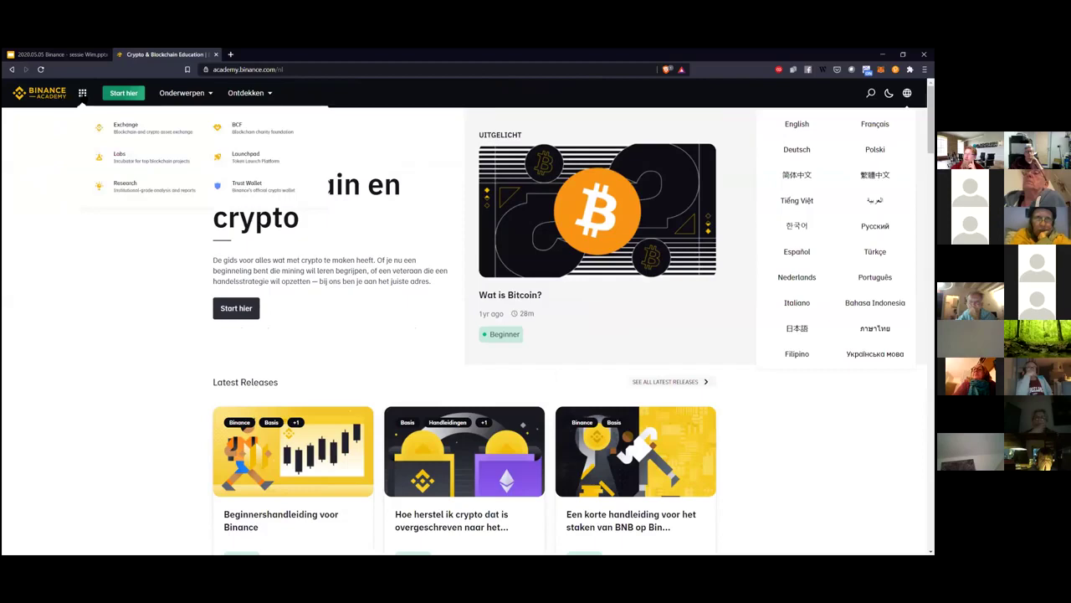
pyautogui.click(113, 125)
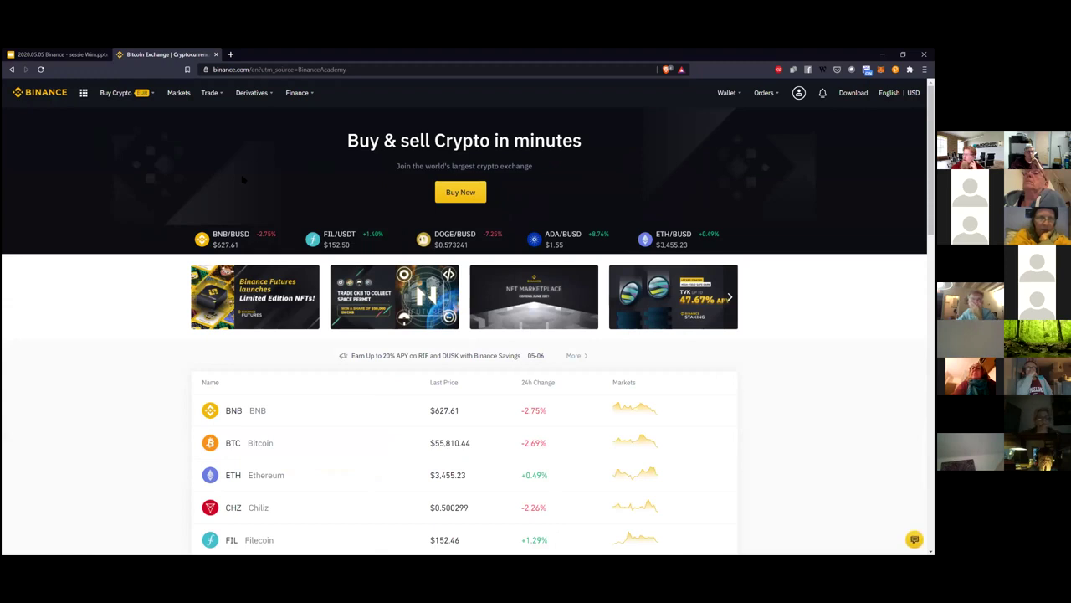
pyautogui.moveTo(87, 94)
pyautogui.click(97, 123)
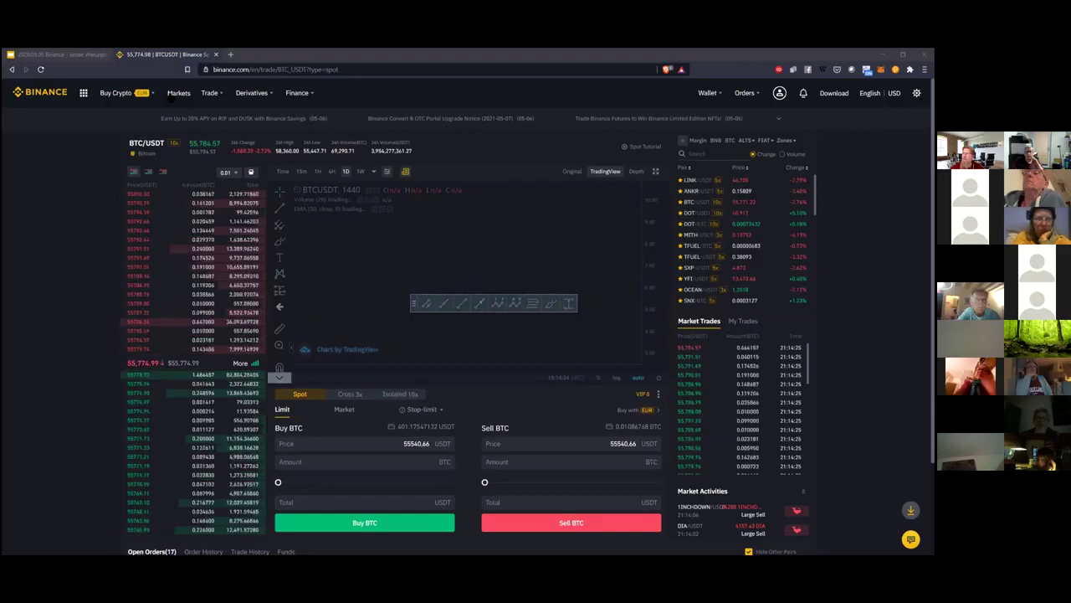
pyautogui.moveTo(215, 95)
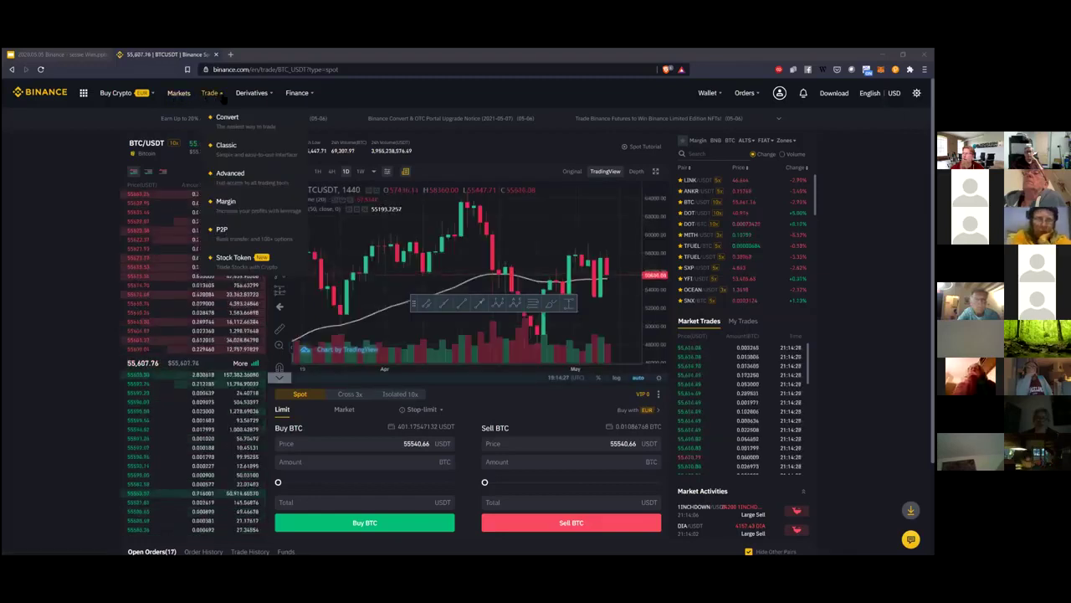